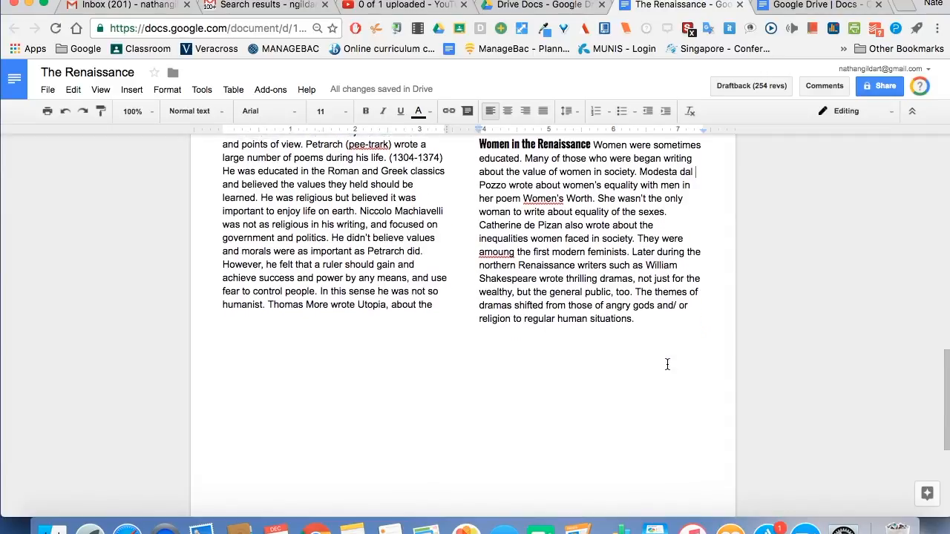
Insert a table with three columns and two rows on the blank line below the two-column Renaissance text
left_click(390, 358)
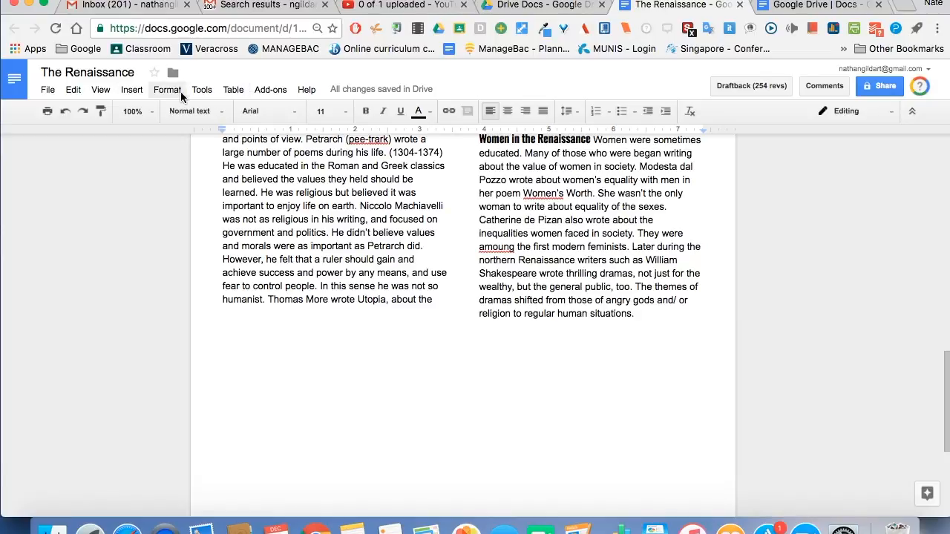
left_click(234, 89)
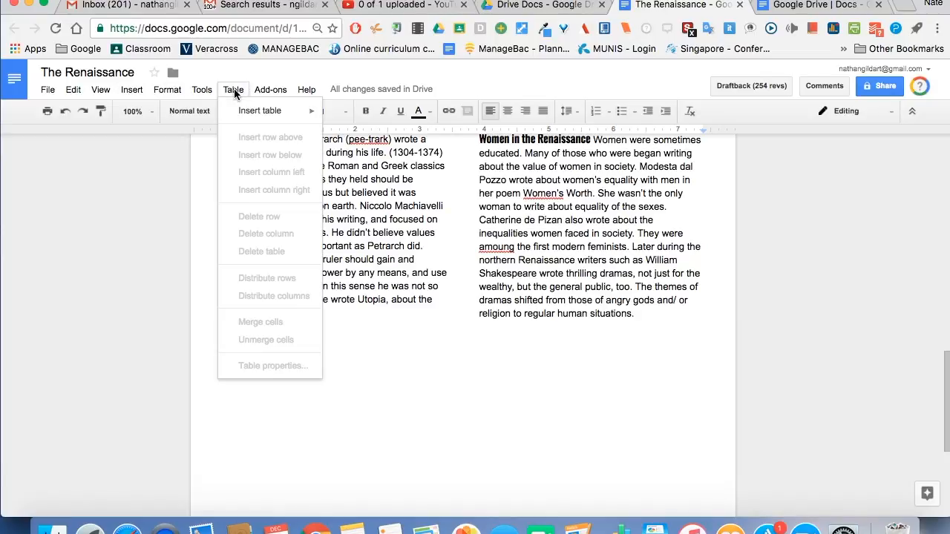
mouse_move(252, 112)
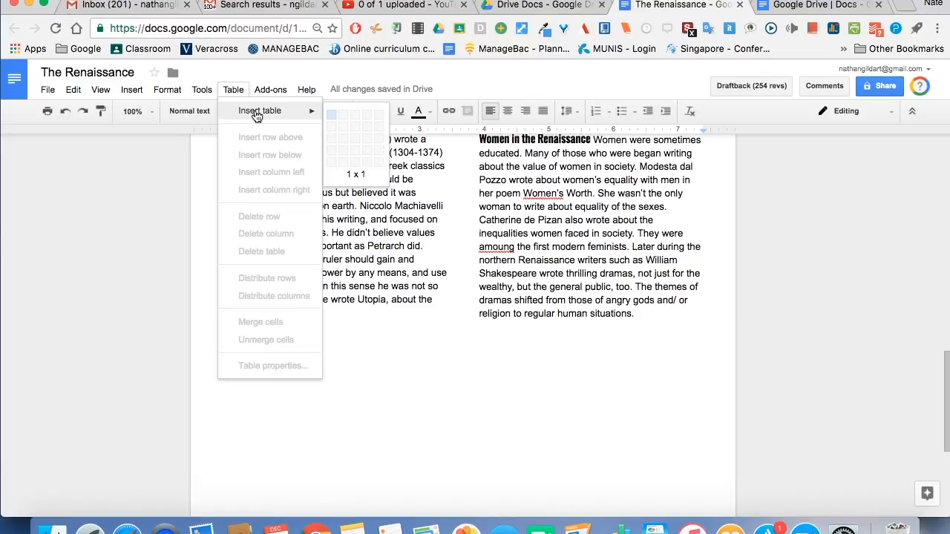
left_click(355, 130)
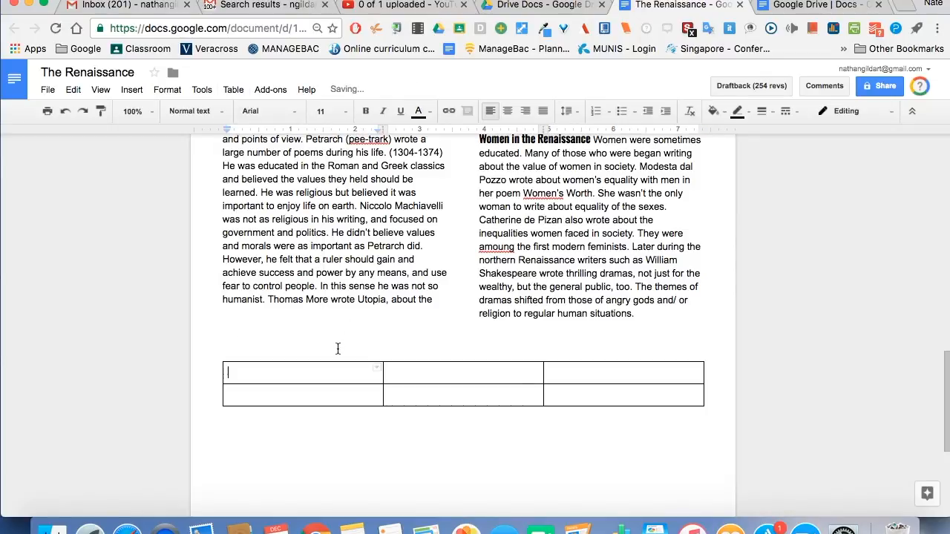
Enter "Text" in each of the three cells of the new table's first row
type("Text")
key("Tab")
type("Text")
key("Tab")
type("Te")
Center the table's header row text and make it bold and underlined, without italics
left_click_drag(359, 369, 585, 373)
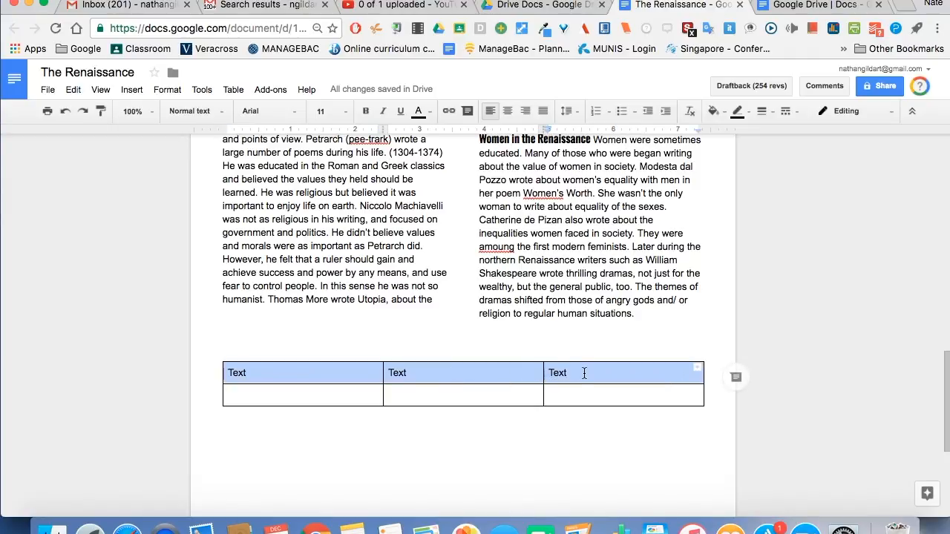
left_click(508, 111)
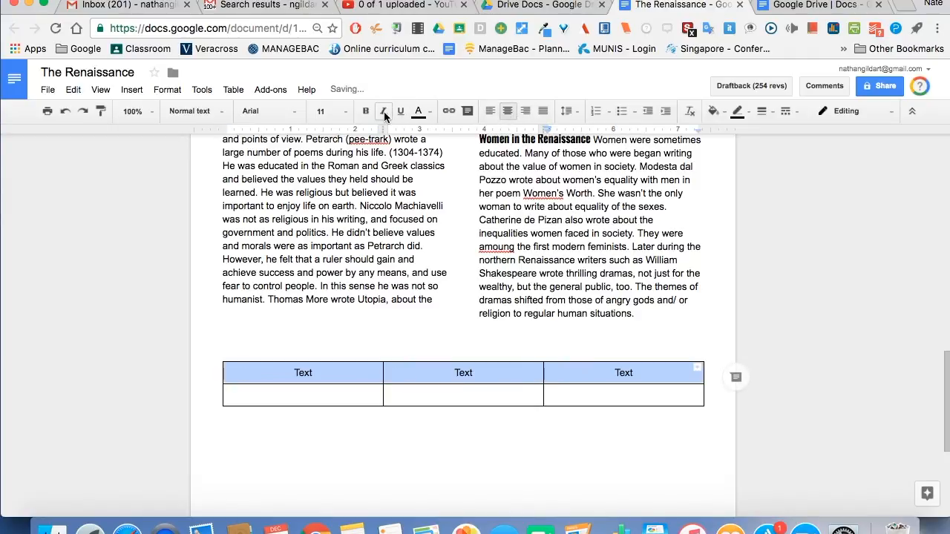
left_click(367, 113)
left_click(388, 111)
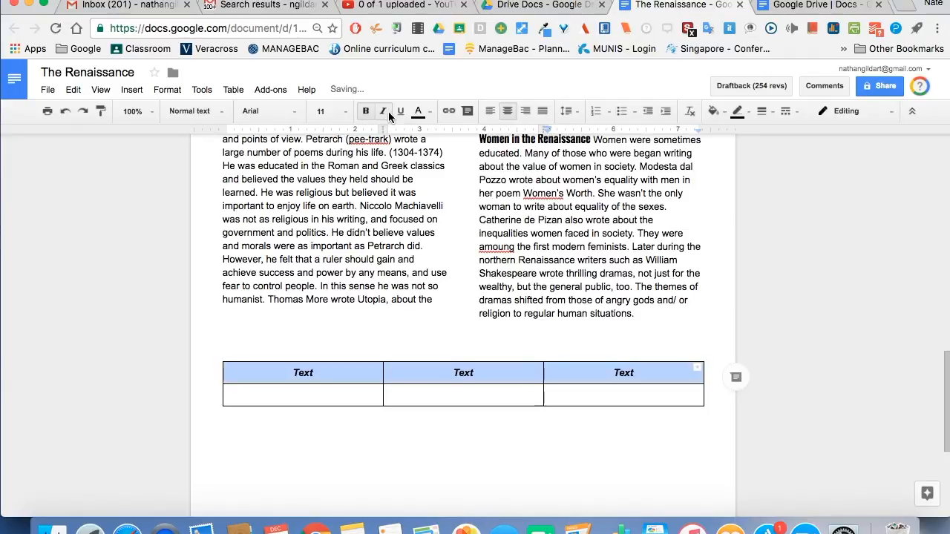
left_click(400, 112)
Color the header row text orange and fill the header cells with black
left_click(417, 112)
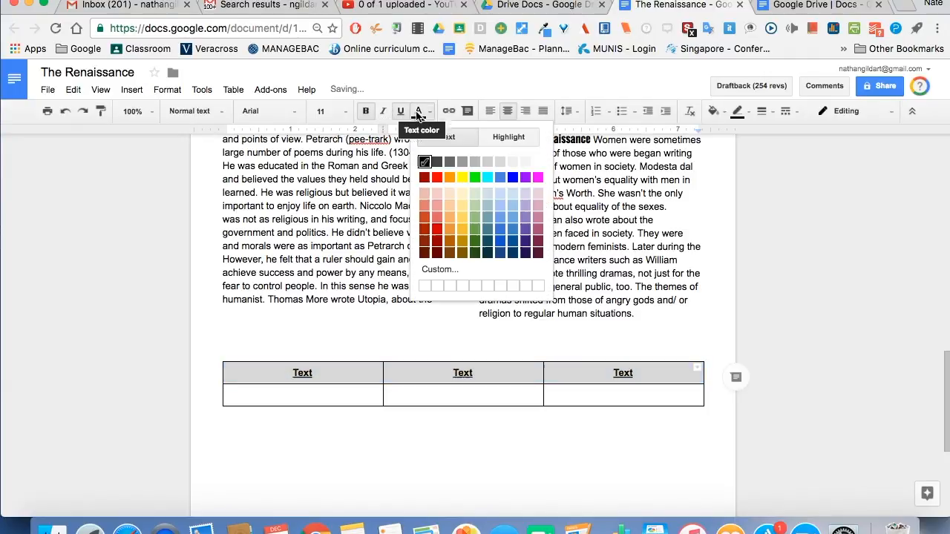
left_click(449, 178)
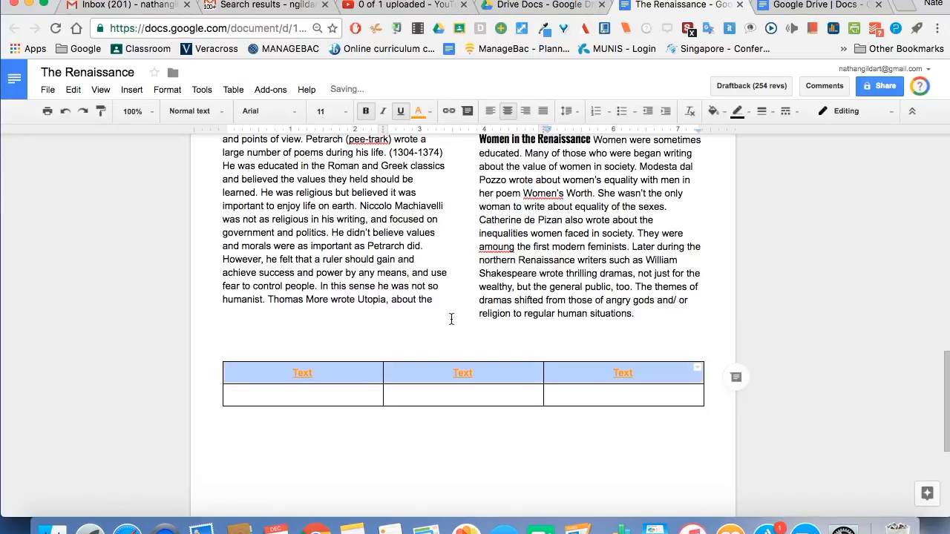
left_click(714, 111)
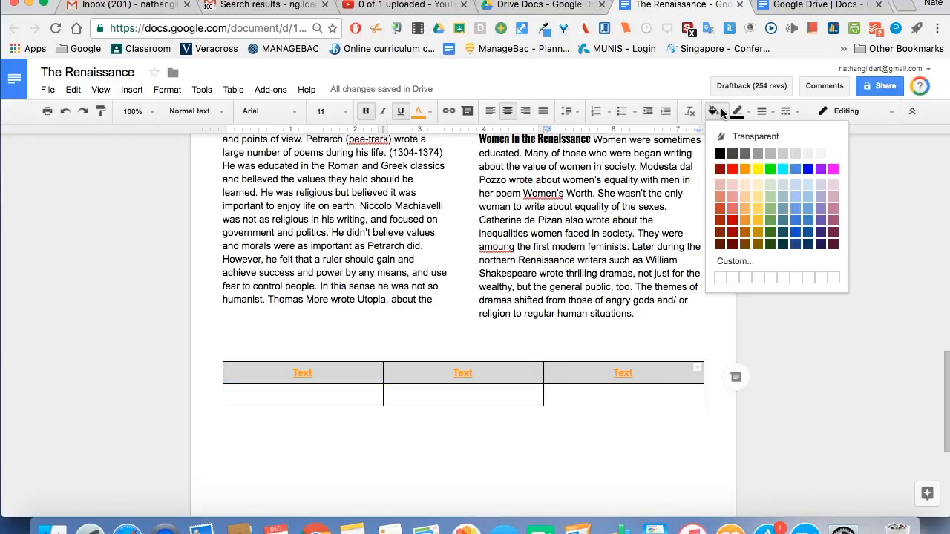
left_click(720, 154)
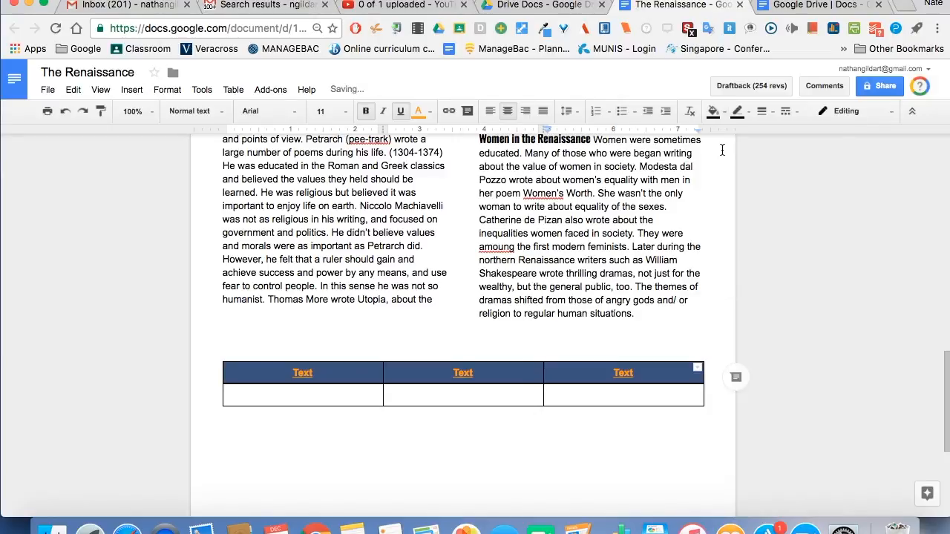
left_click(543, 348)
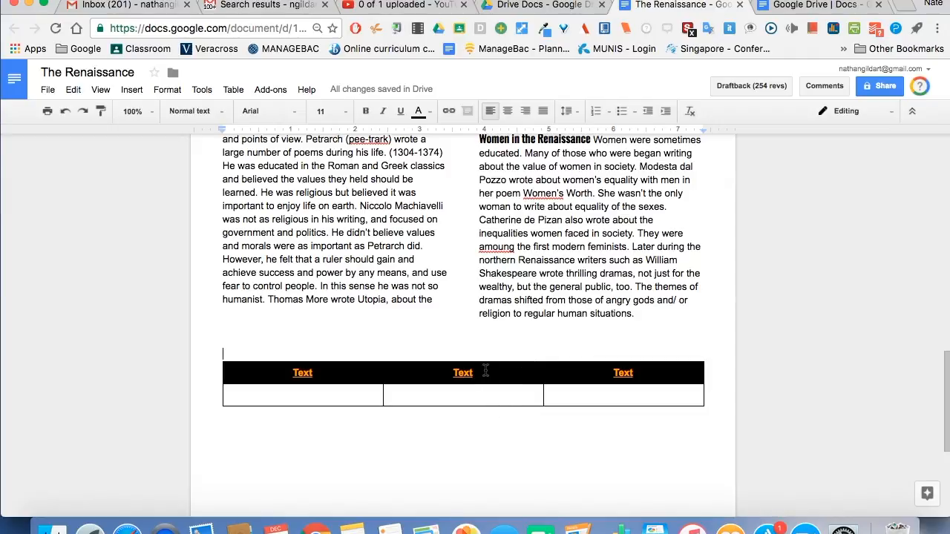
Try left and right alignment on the whole table, finishing with all its cells centered
left_click_drag(564, 360, 368, 361)
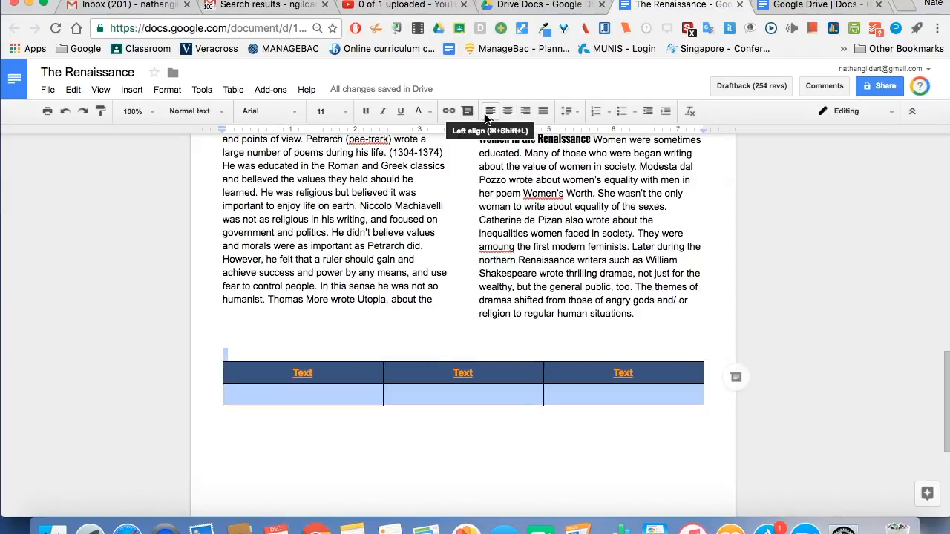
left_click(488, 115)
left_click(526, 110)
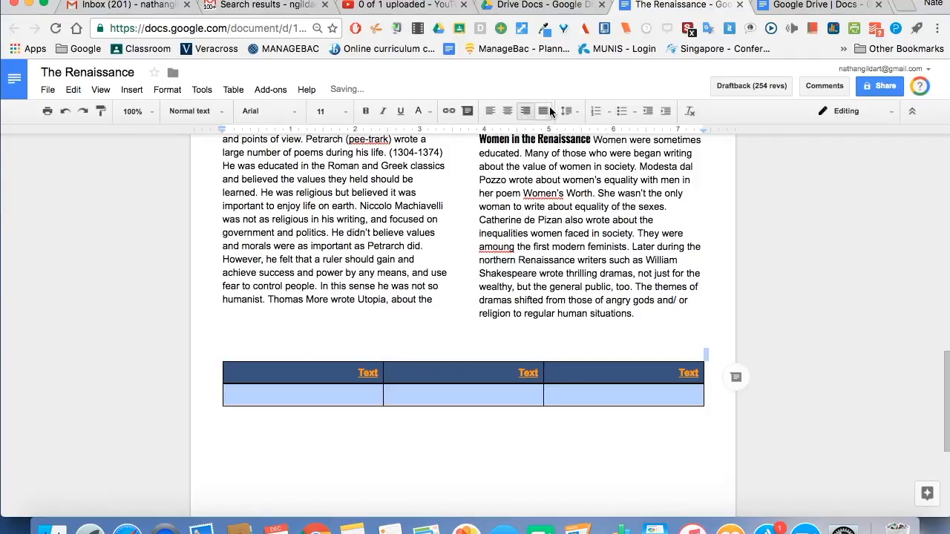
left_click(507, 111)
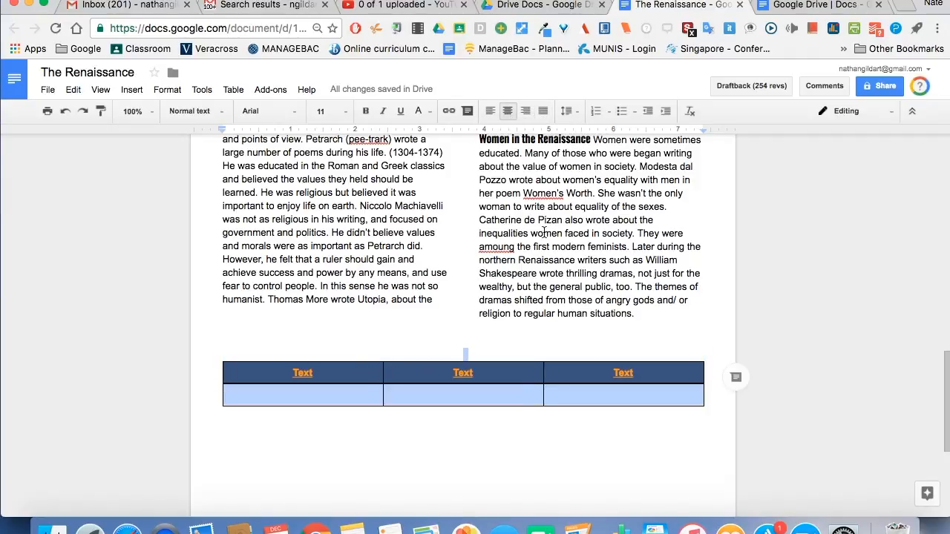
left_click(490, 365)
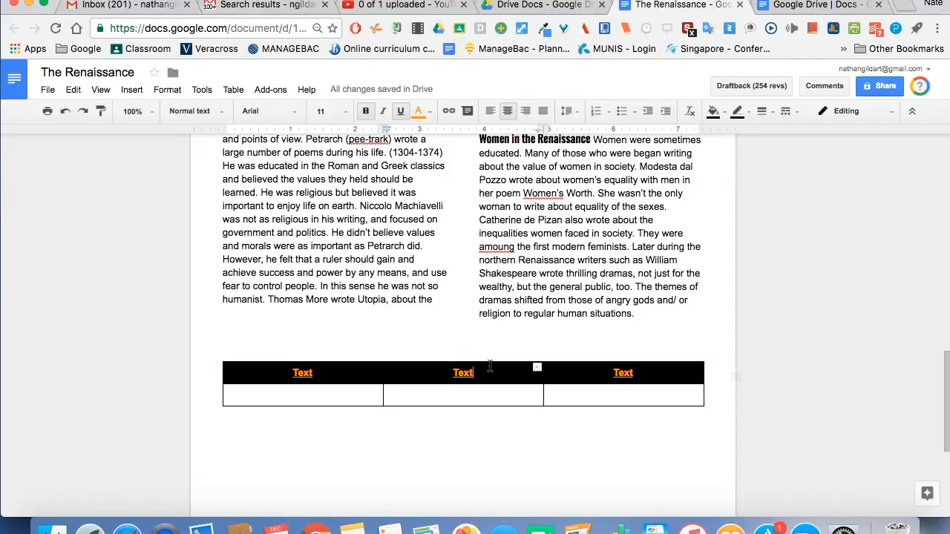
Try a 0 pt border on the table through its table properties, and undo the change
scroll(490, 365, "down", 2)
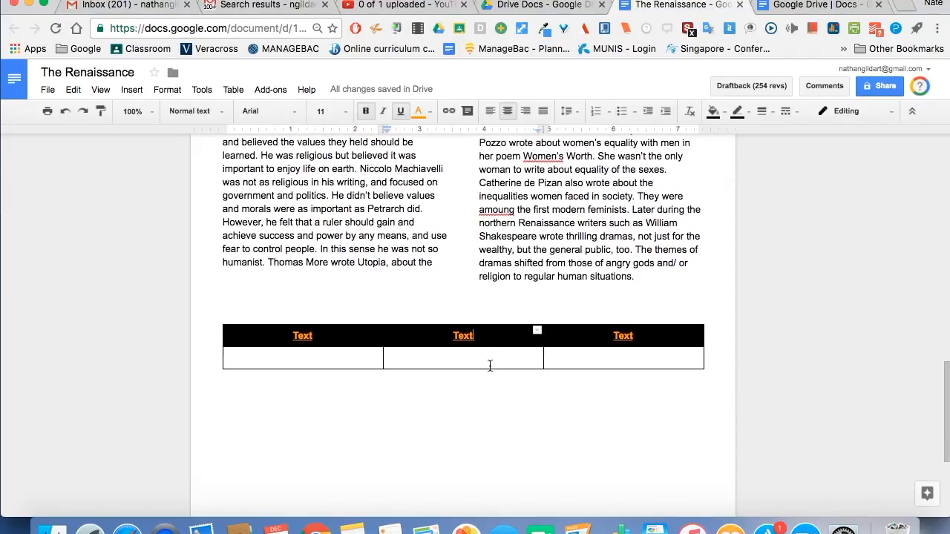
left_click(431, 357)
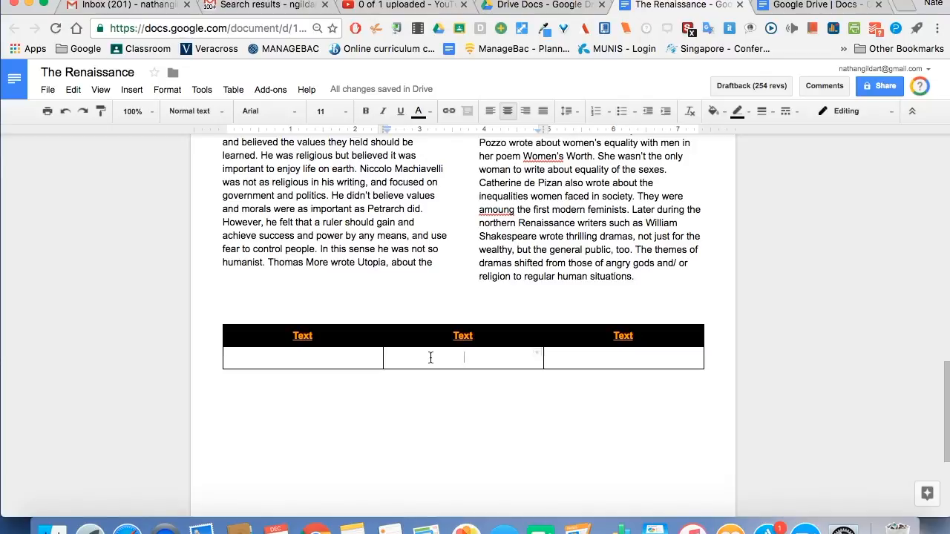
right_click(430, 357)
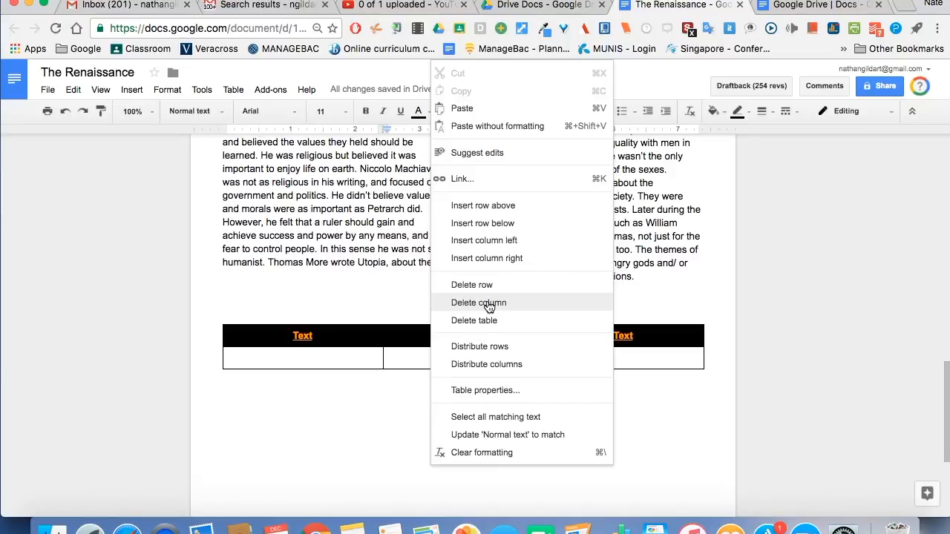
left_click(461, 391)
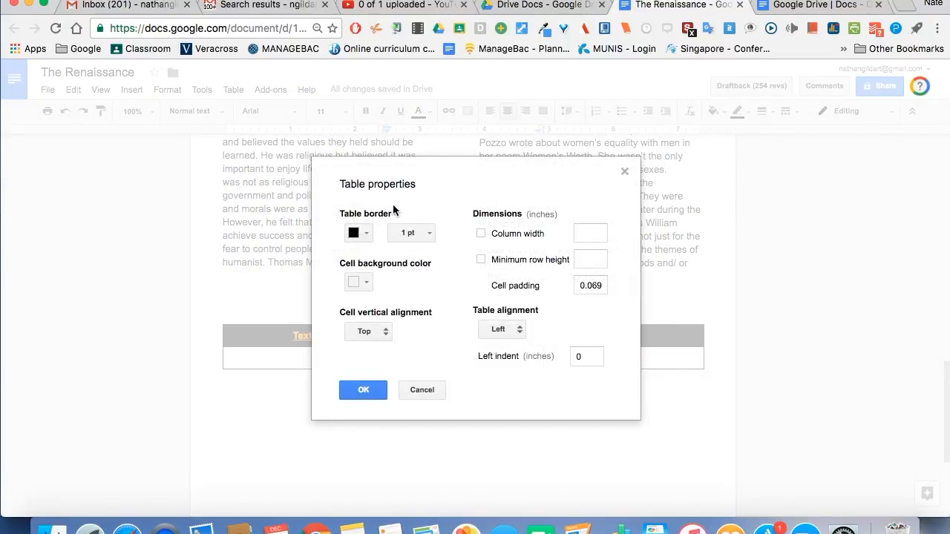
left_click(423, 233)
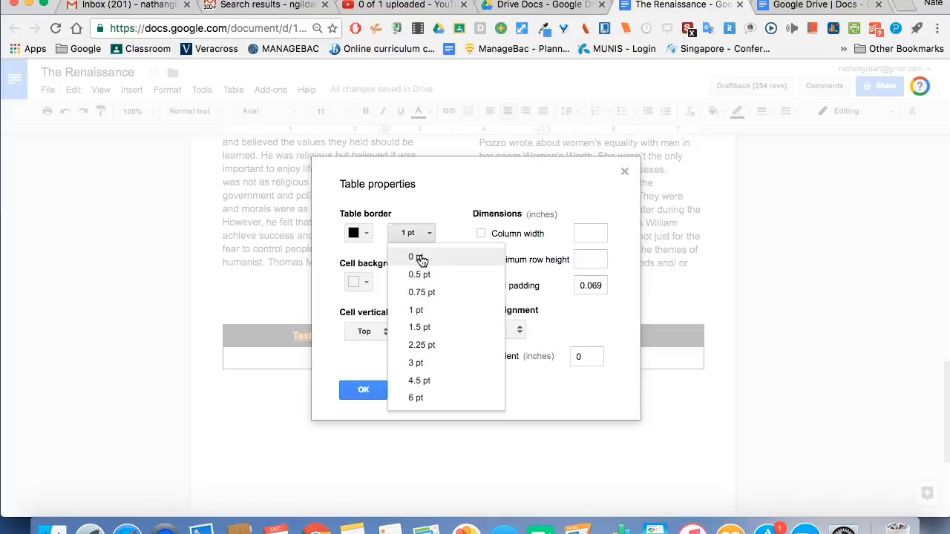
left_click(417, 256)
left_click(374, 388)
left_click(374, 412)
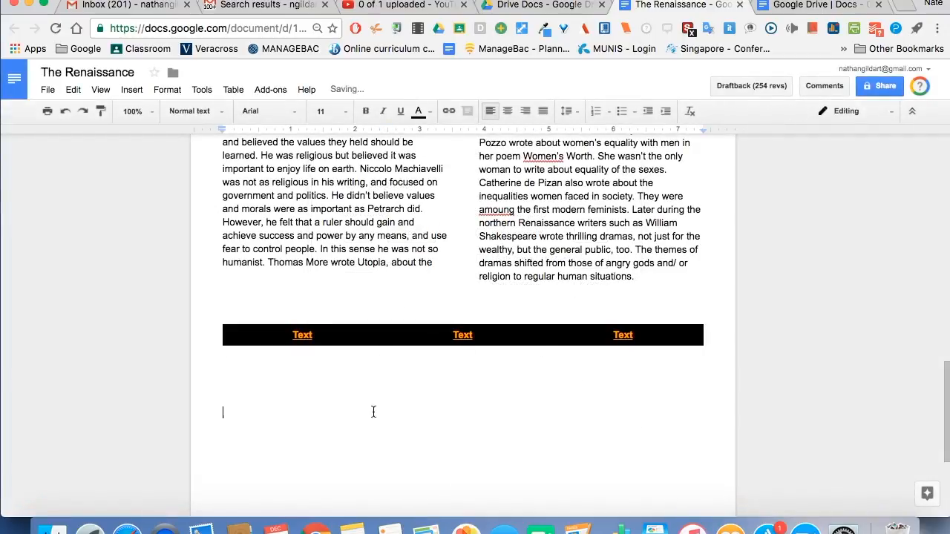
left_click(65, 111)
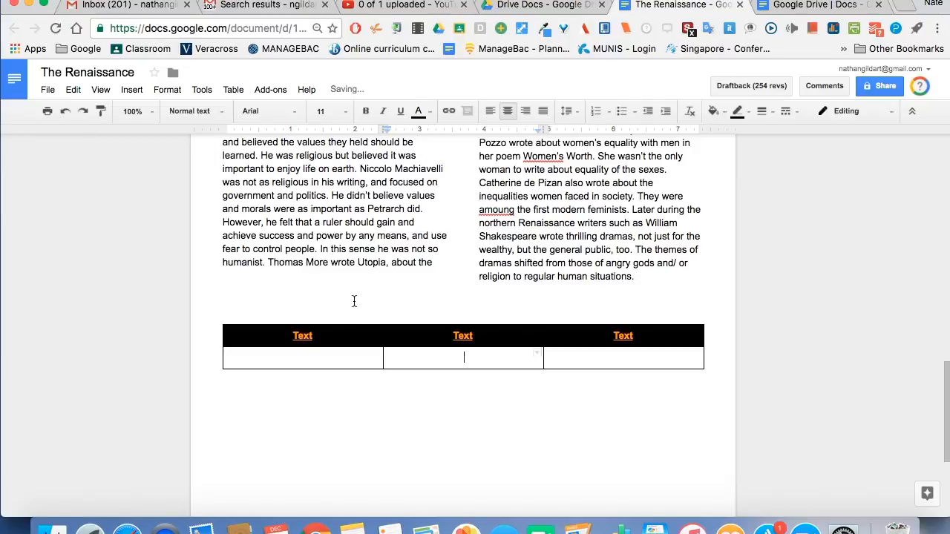
Set the table border to 2.25 pt and give the first cell of the second row a yellow background
right_click(345, 355)
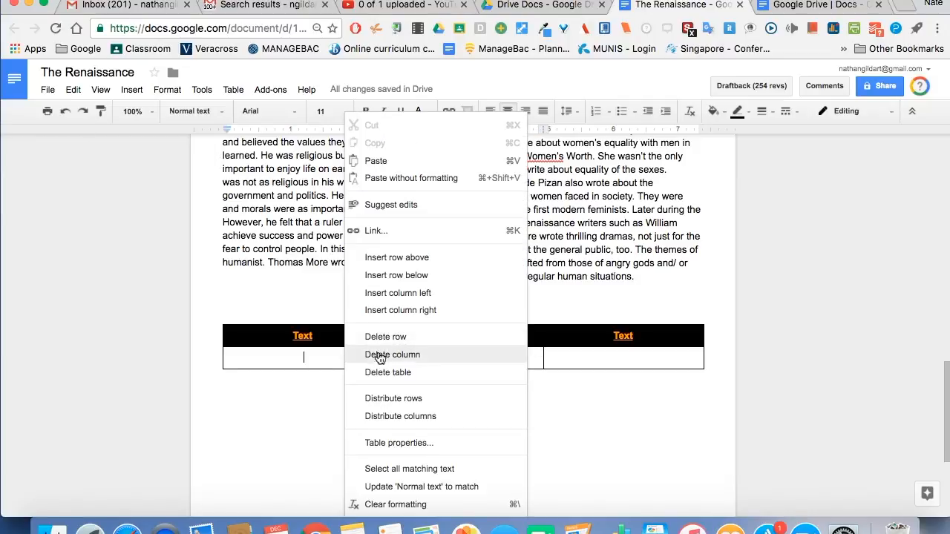
left_click(376, 443)
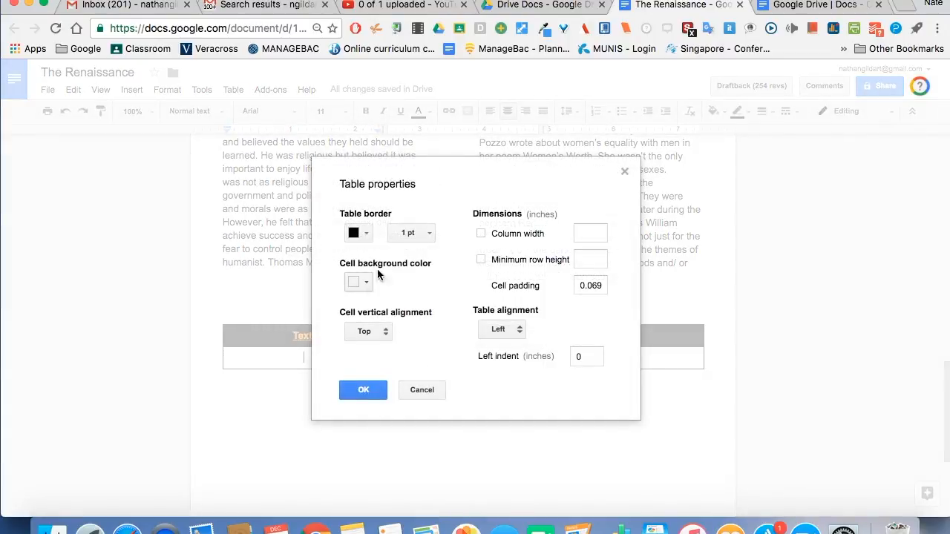
left_click(416, 233)
left_click(420, 346)
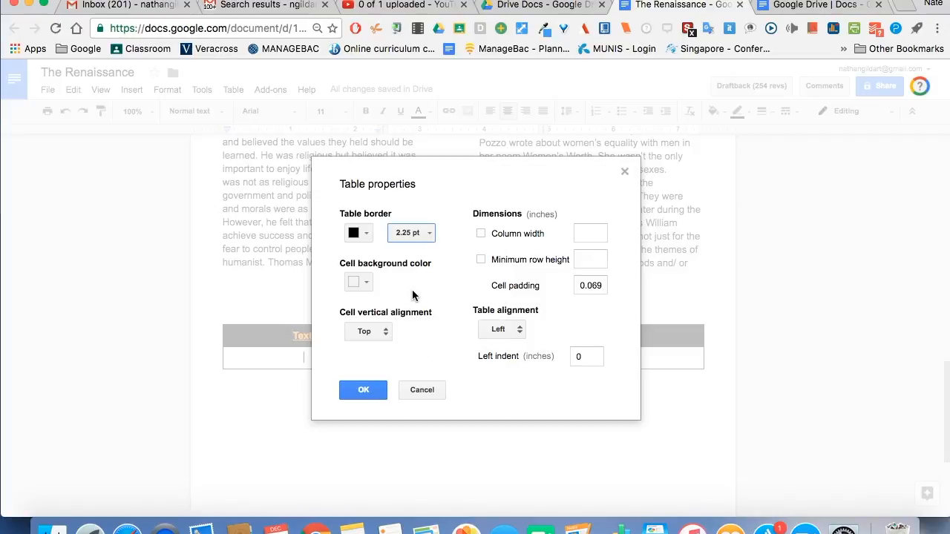
left_click(359, 282)
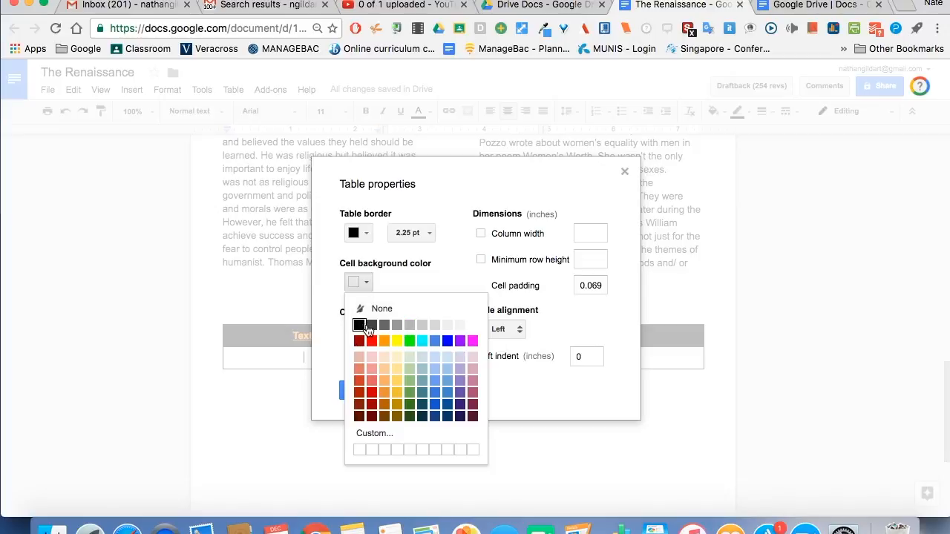
left_click(397, 342)
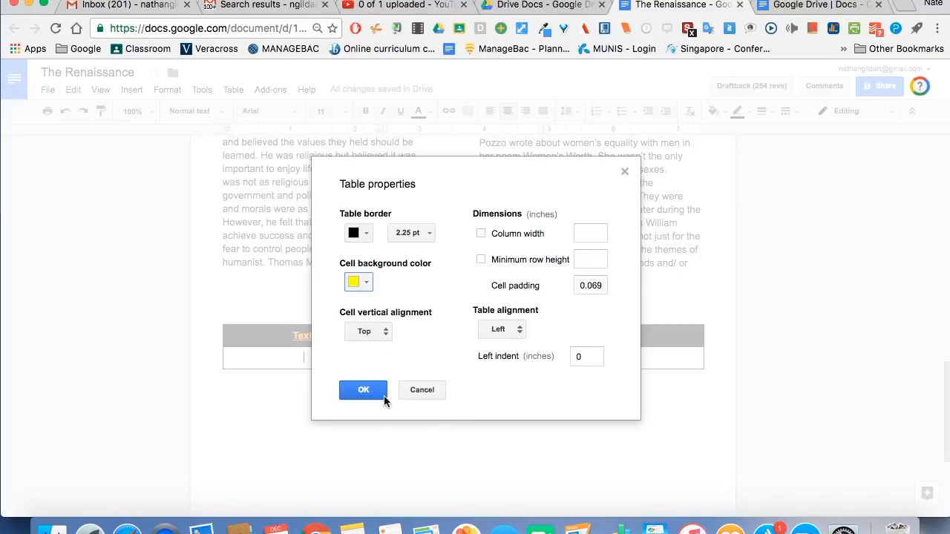
left_click(374, 391)
left_click(424, 408)
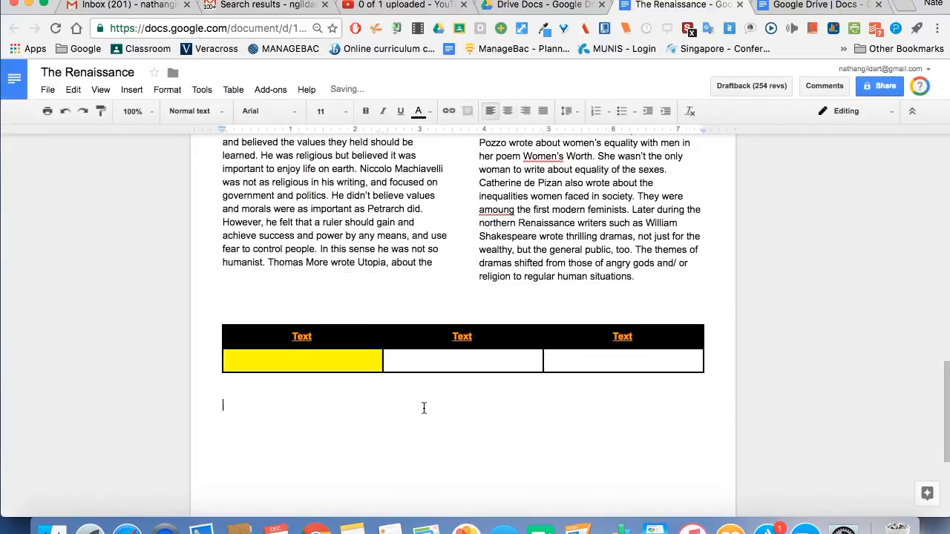
Delete blank lines above the lower table with yellow header text to move it up the page
left_click(347, 362)
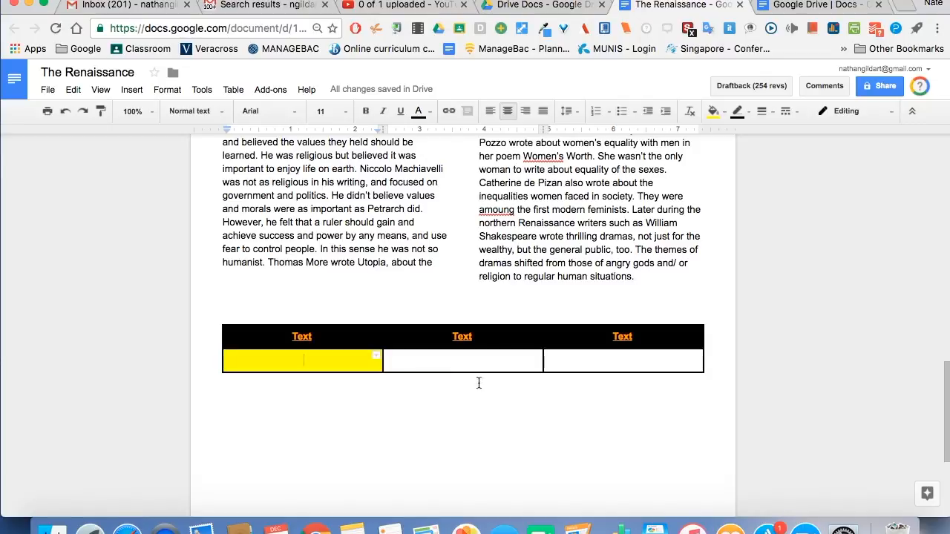
scroll(437, 415, "down", 5)
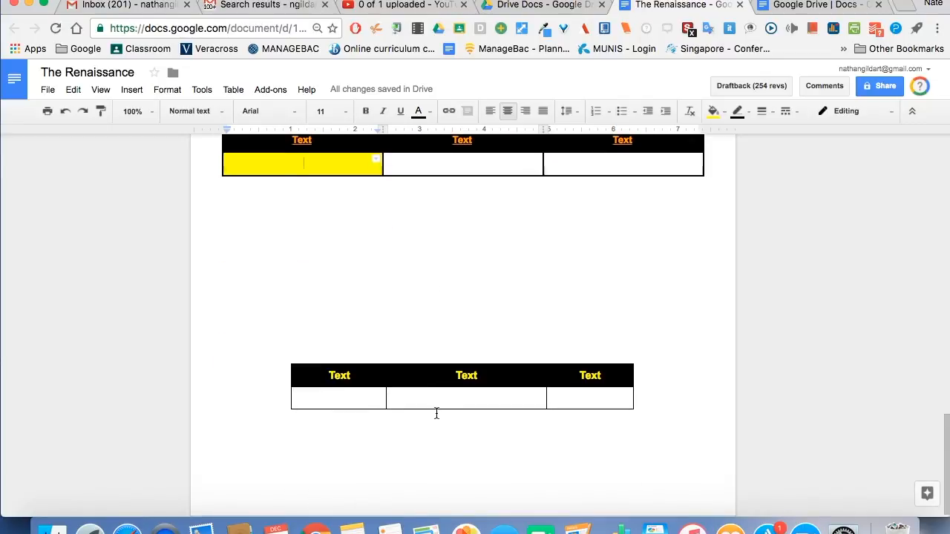
left_click(444, 338)
key("BackSpace")
key("BackSpace")
key("BackSpace")
key("BackSpace")
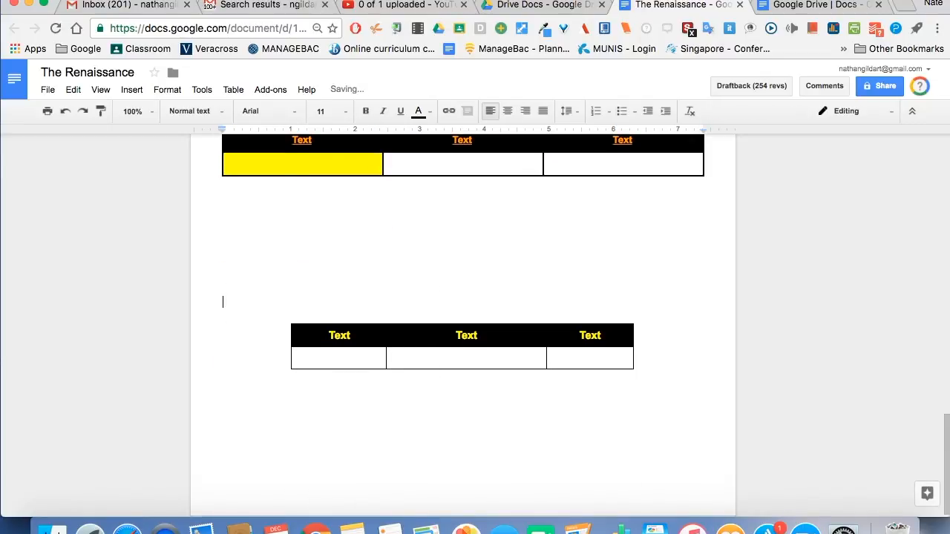
Set the lower table's alignment to Left with a left indent of 0 inches in its table properties
scroll(468, 274, "down", 1)
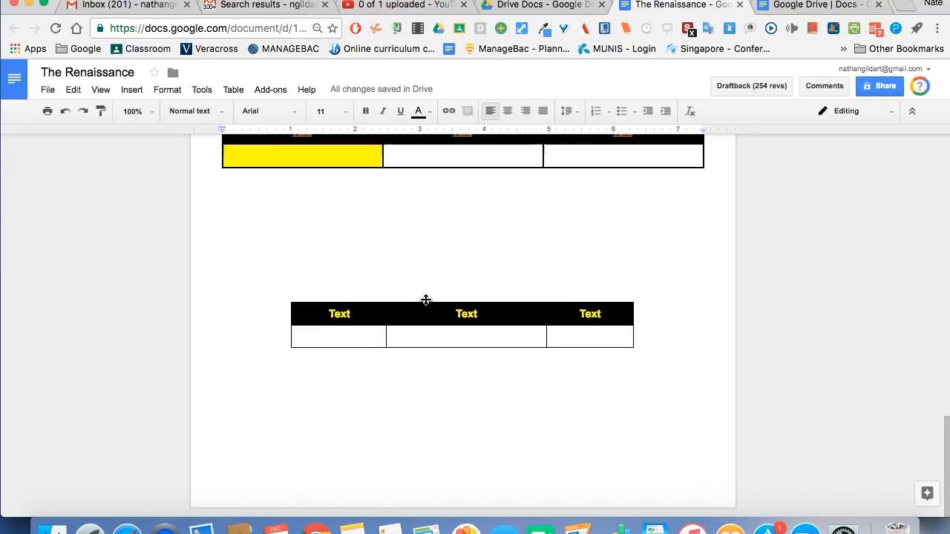
right_click(365, 338)
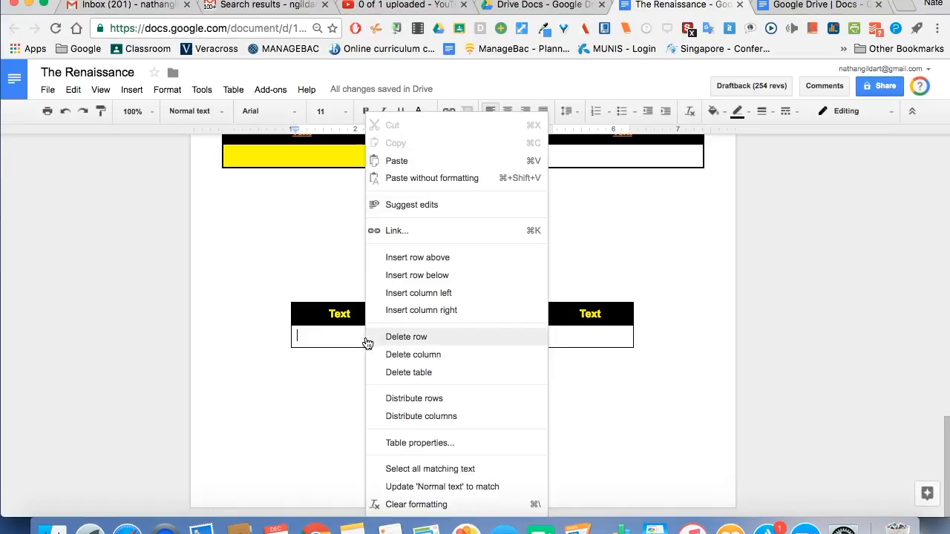
left_click(400, 443)
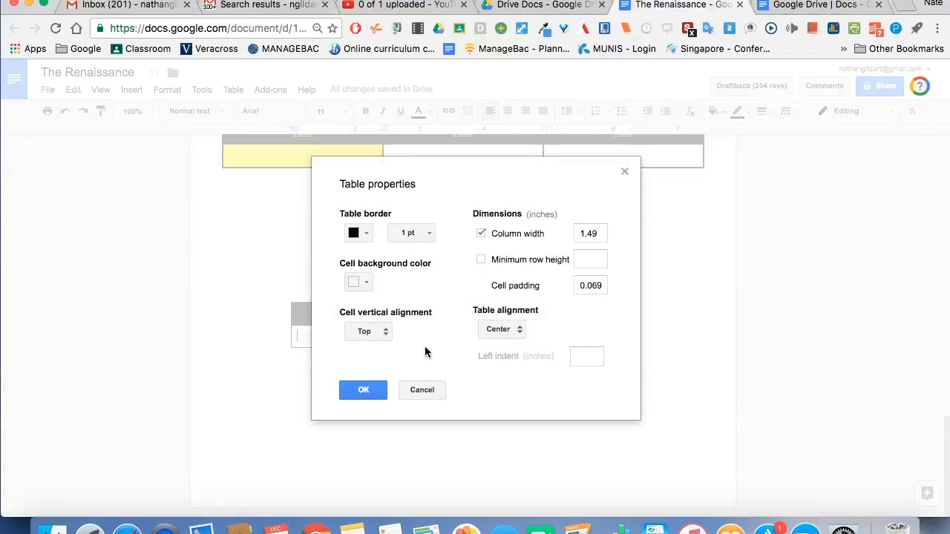
left_click(494, 329)
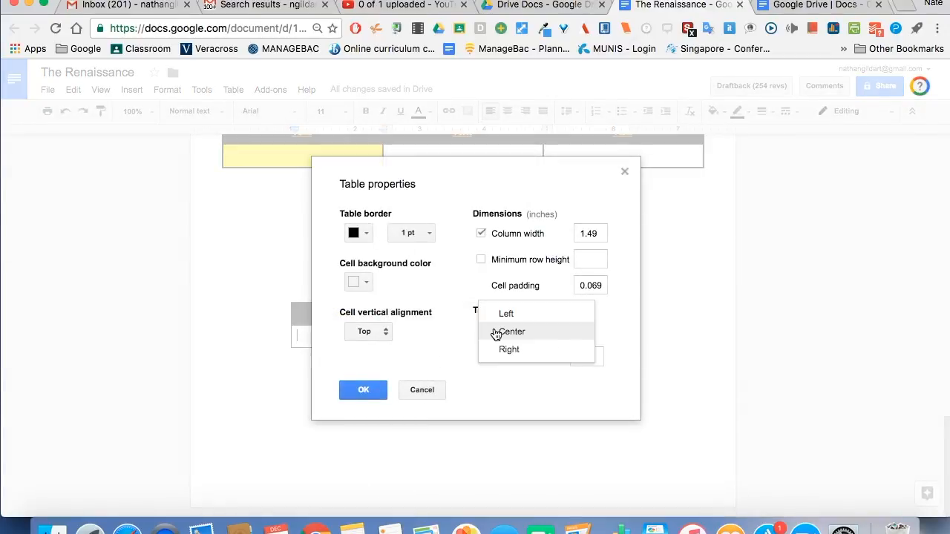
left_click(507, 316)
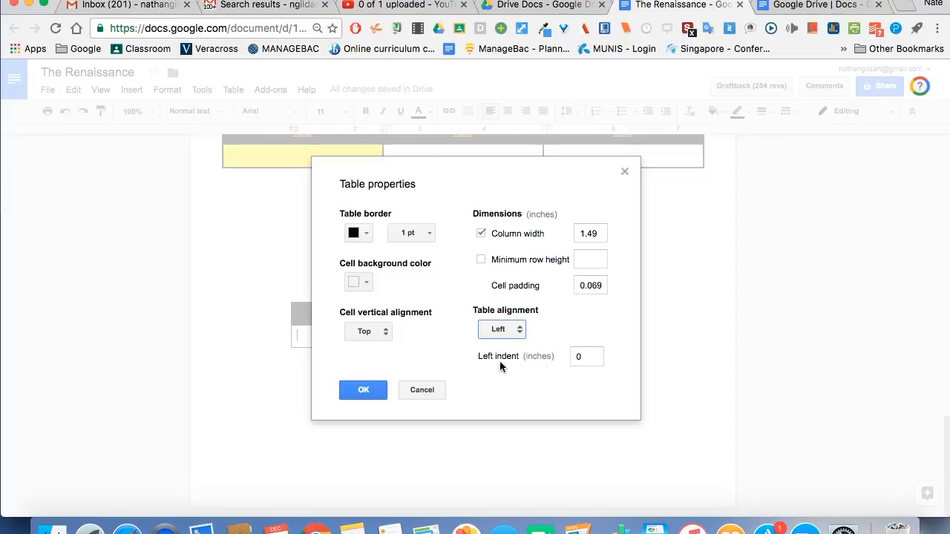
left_click(363, 391)
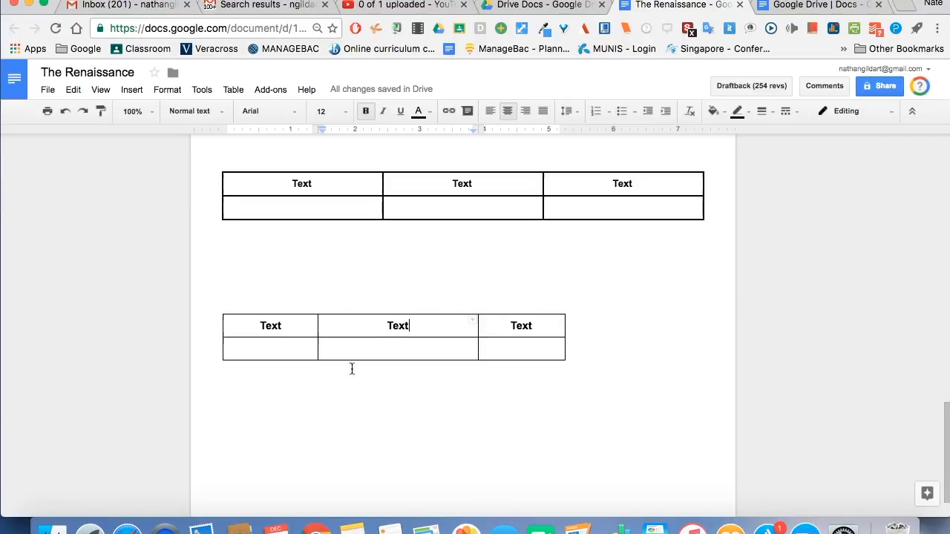
Distribute the lower table's three columns evenly within its current width
left_click(411, 324)
right_click(410, 324)
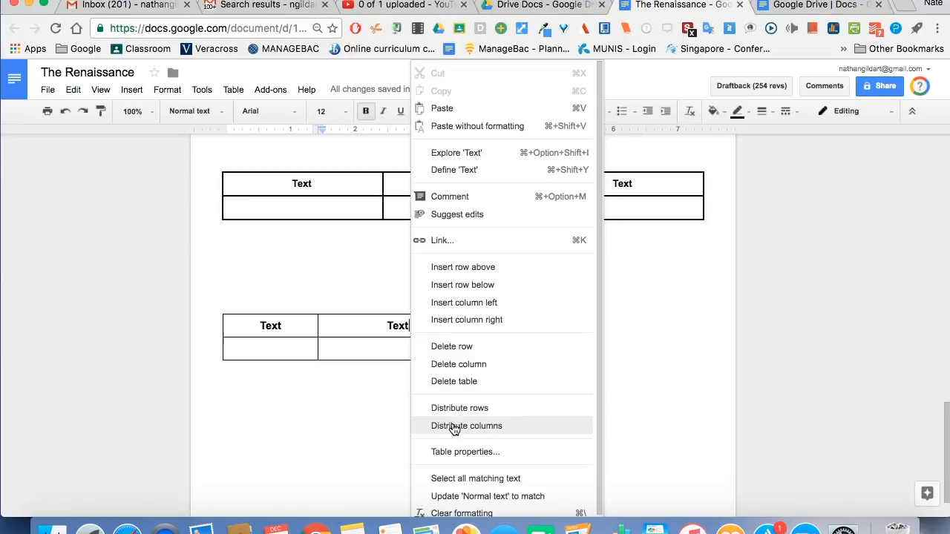
left_click(454, 427)
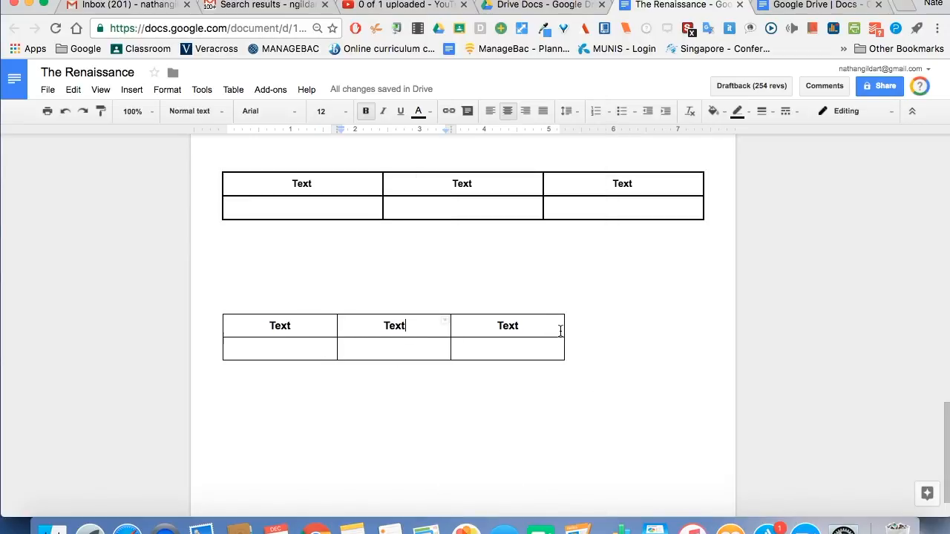
Widen the lower table to nearly the full width between the page margins and even out its column widths
left_click_drag(564, 331, 697, 335)
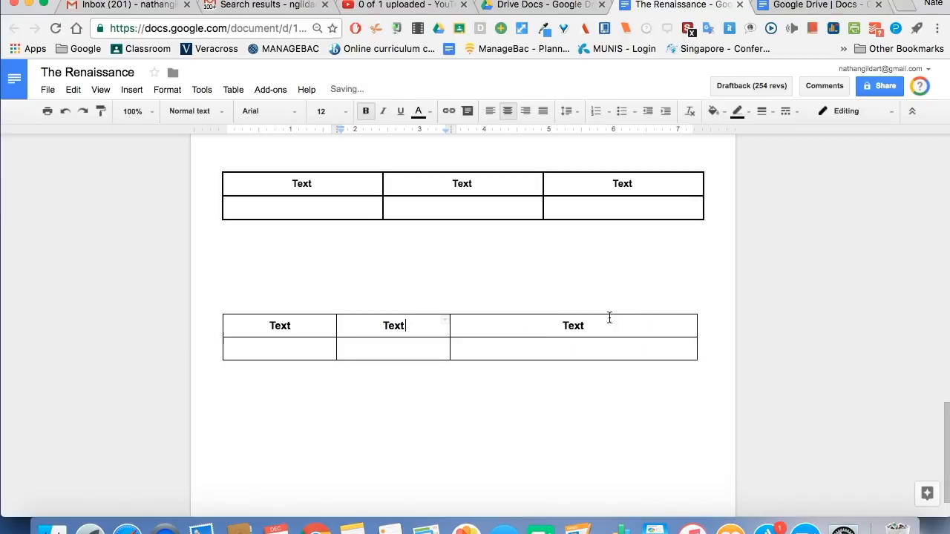
left_click_drag(450, 331, 530, 328)
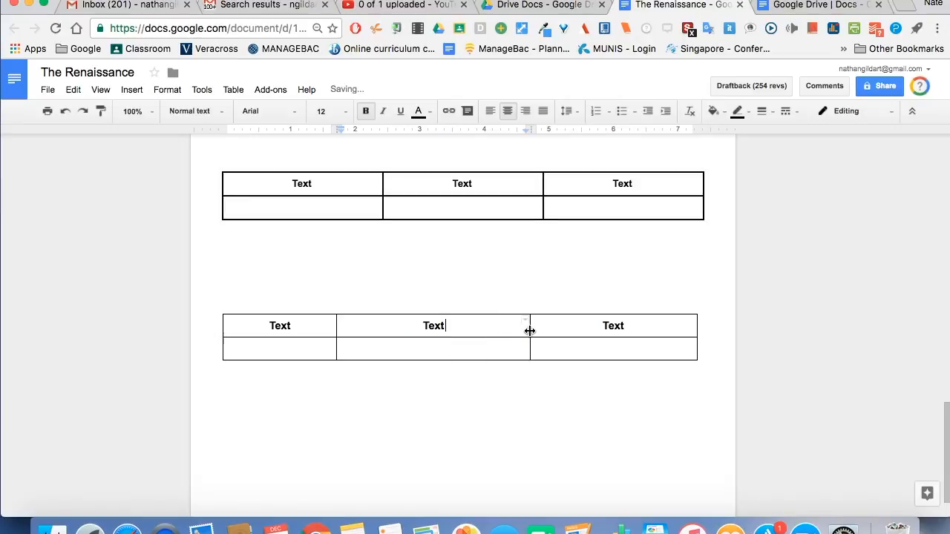
right_click(475, 326)
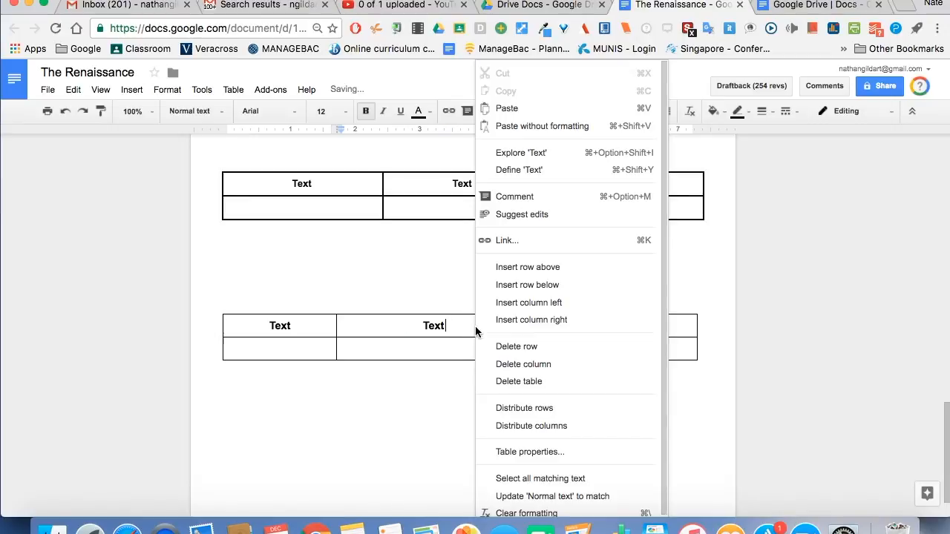
left_click(520, 429)
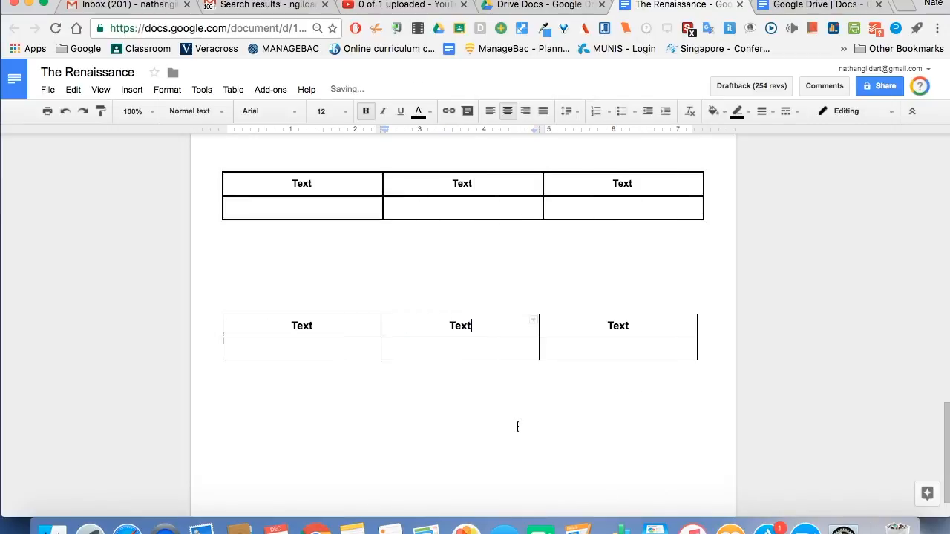
left_click(456, 400)
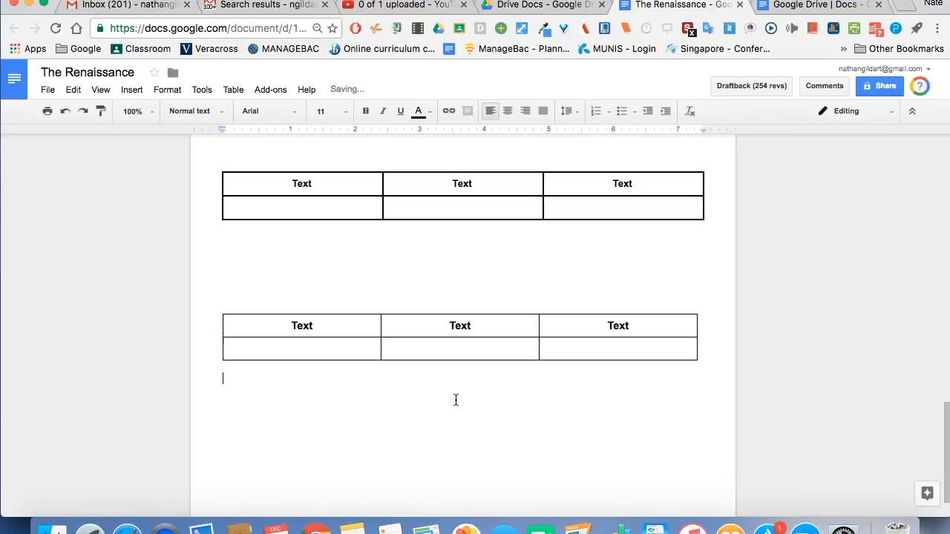
Make the lower table's second row about four times taller and distribute the table's rows evenly
left_click_drag(458, 360, 458, 426)
left_click(455, 368)
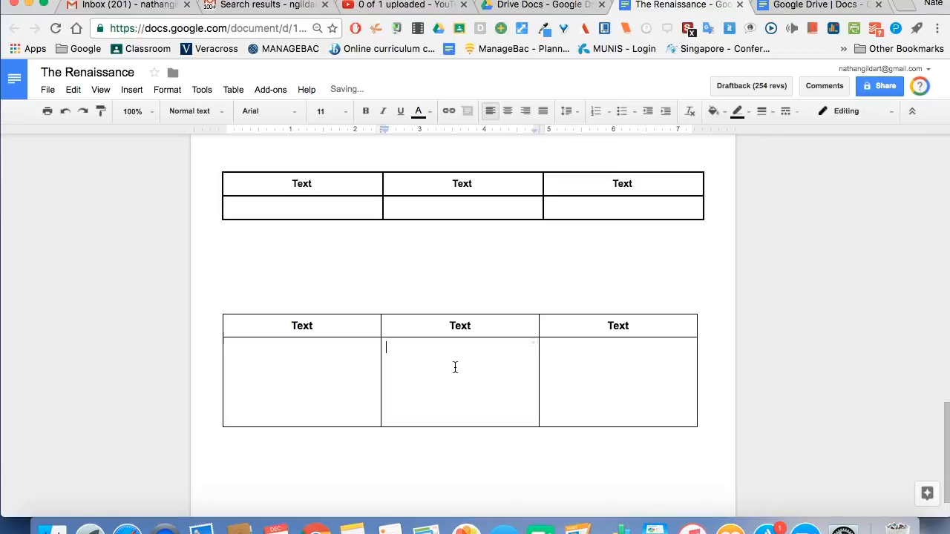
right_click(455, 367)
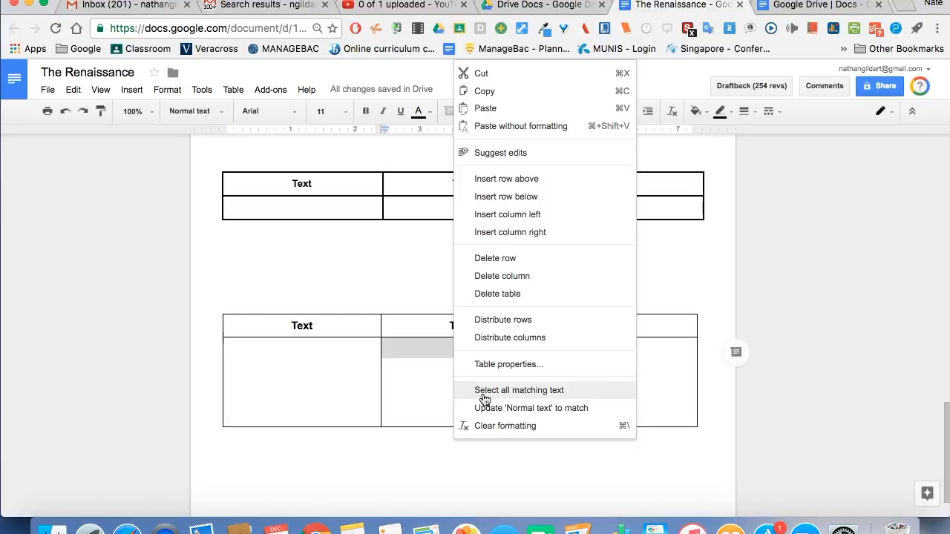
left_click(520, 325)
left_click(495, 344)
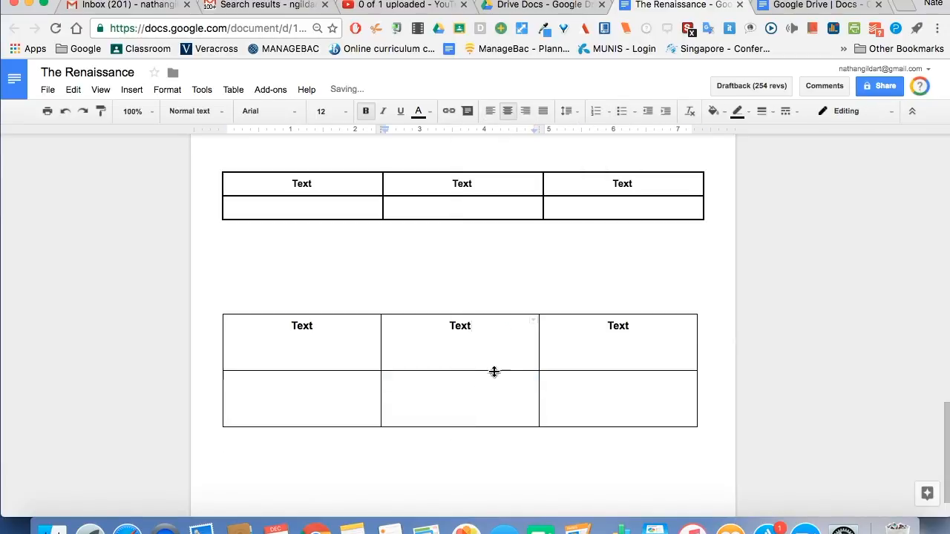
left_click(443, 270)
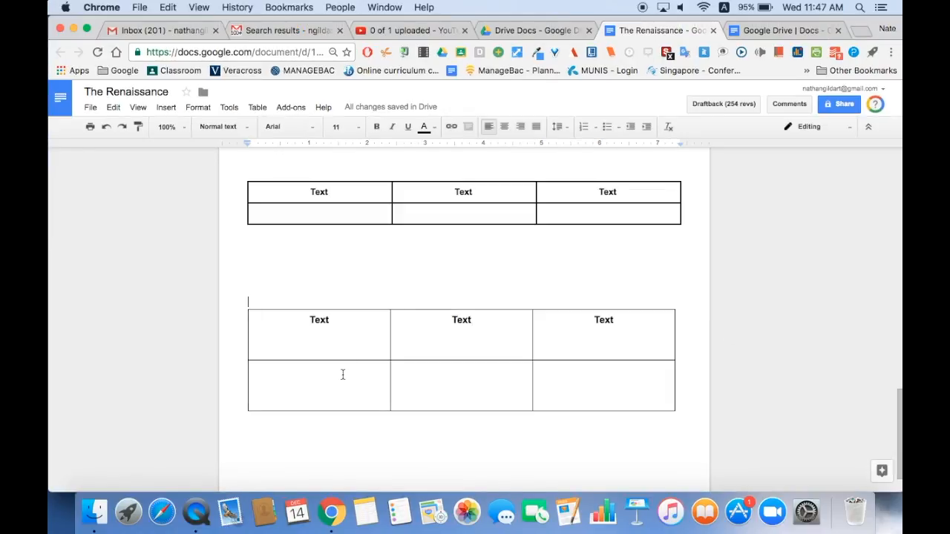
Insert a row below the lower table's header row and a column to the left of its second column
left_click(312, 353)
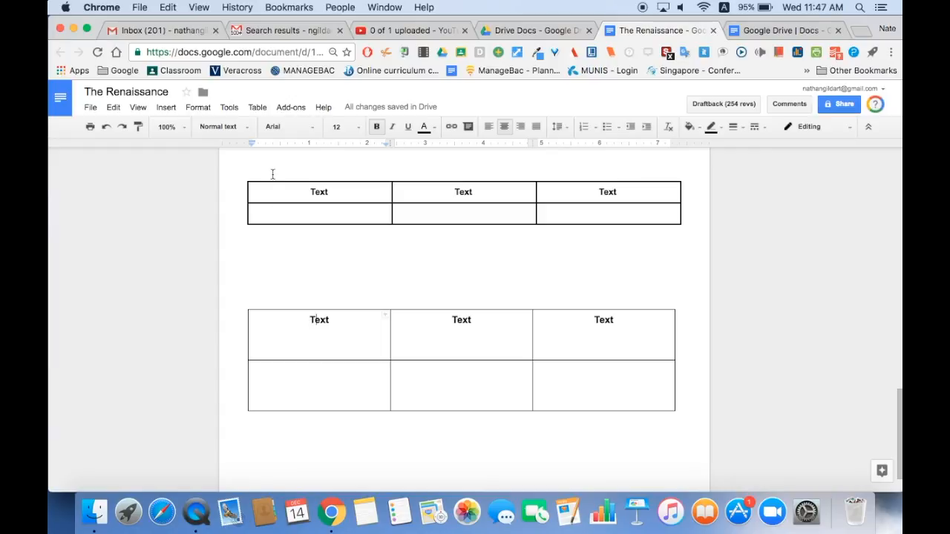
left_click(258, 107)
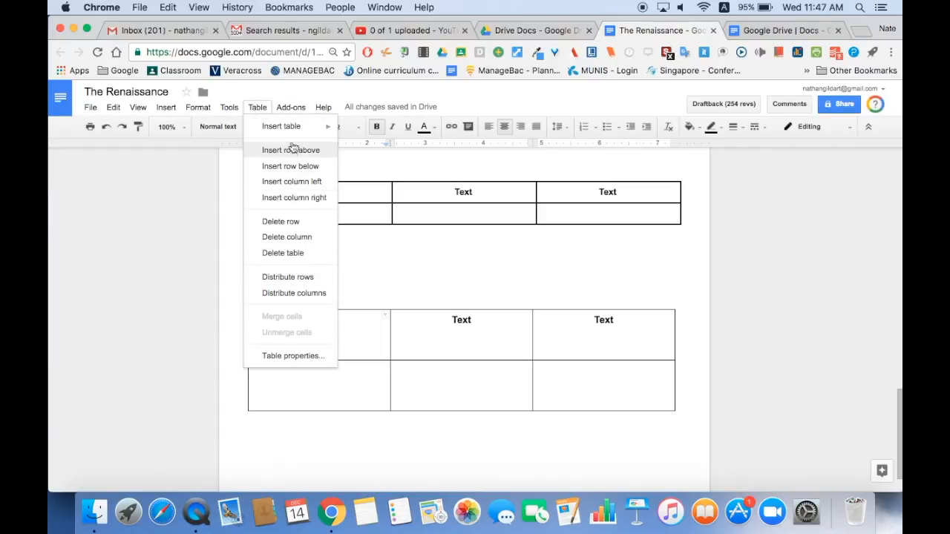
left_click(373, 336)
right_click(373, 338)
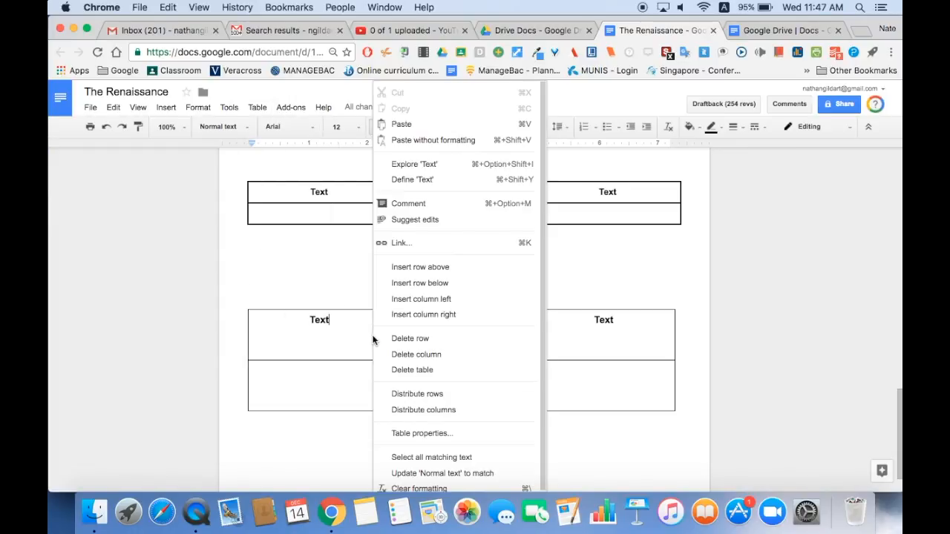
left_click(399, 286)
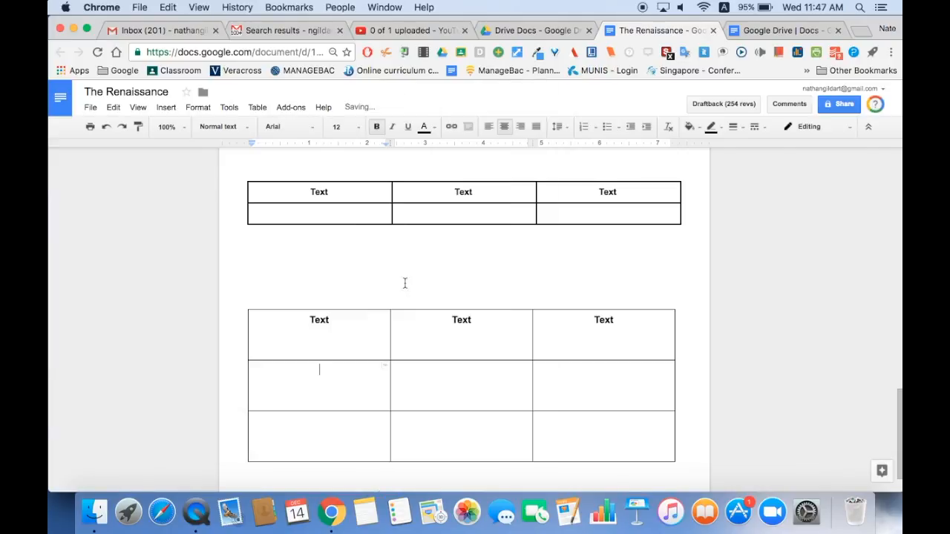
right_click(418, 351)
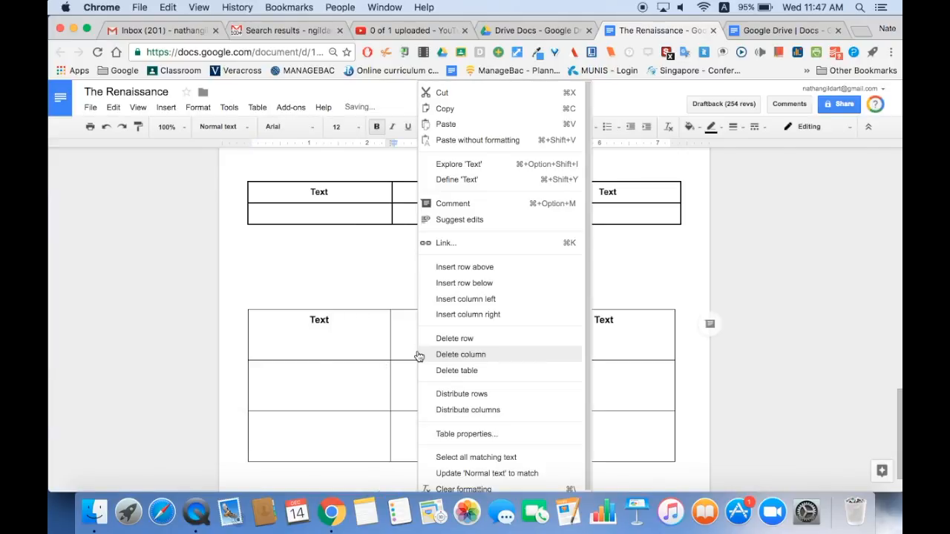
left_click(454, 300)
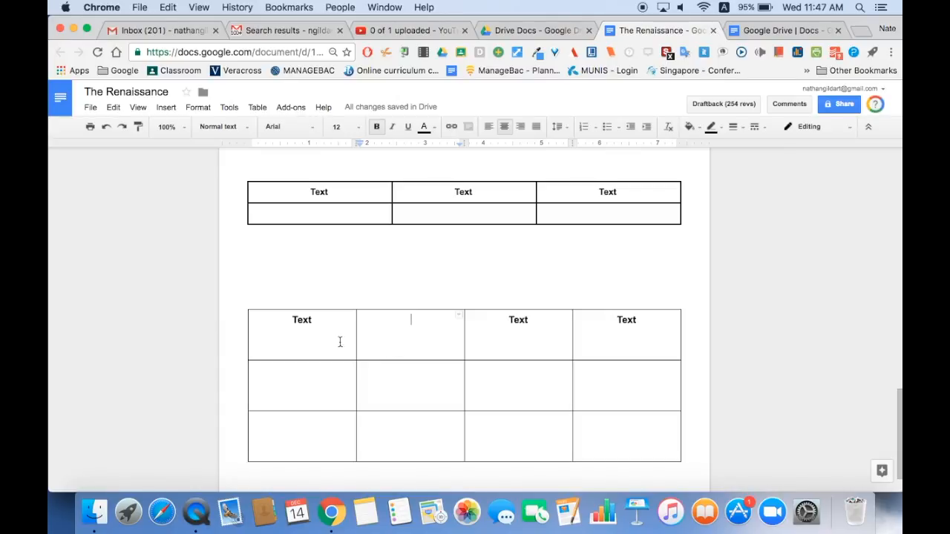
Merge the three cells of the lower table's first column into one cell
left_click_drag(334, 343, 332, 435)
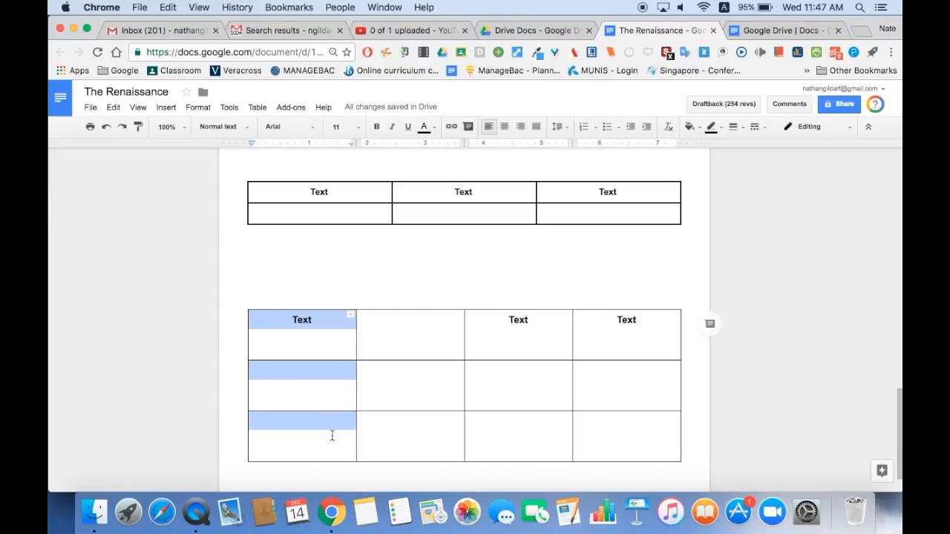
right_click(331, 435)
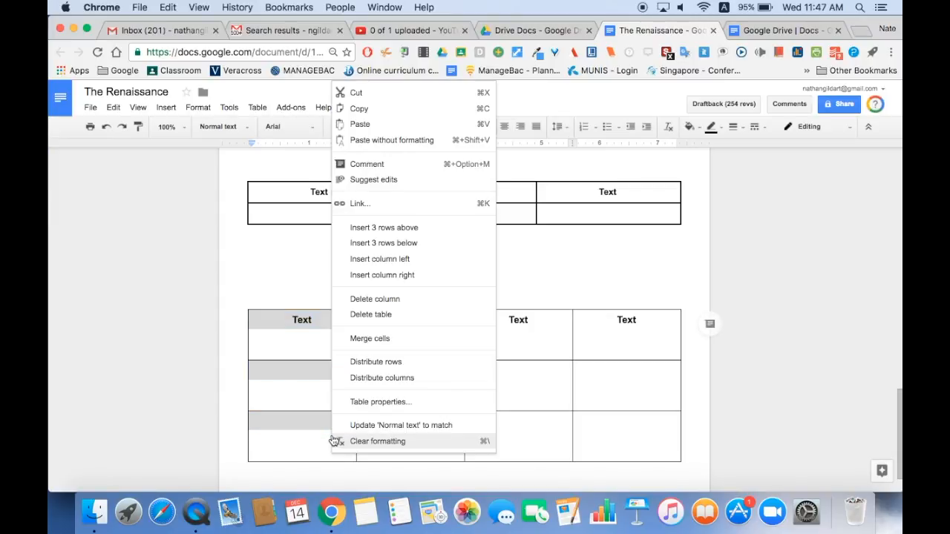
left_click(369, 339)
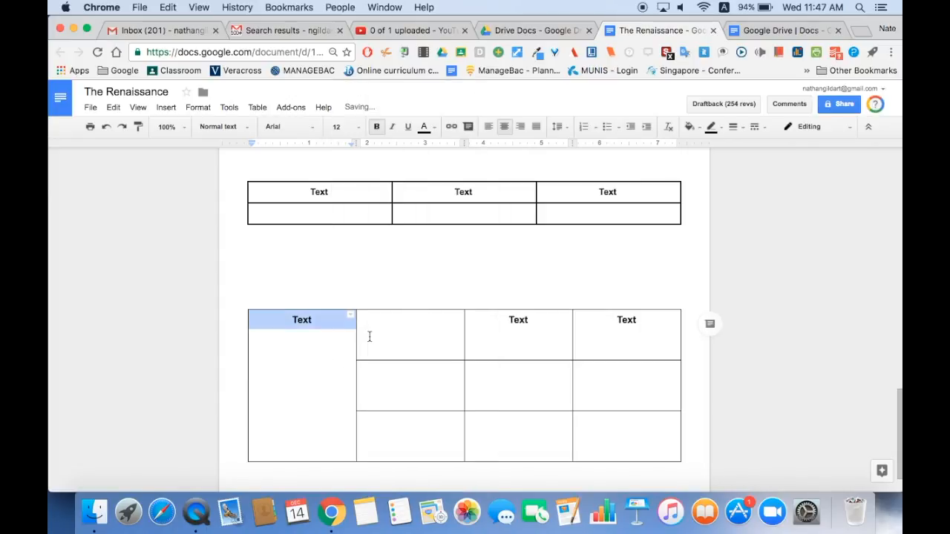
left_click(331, 343)
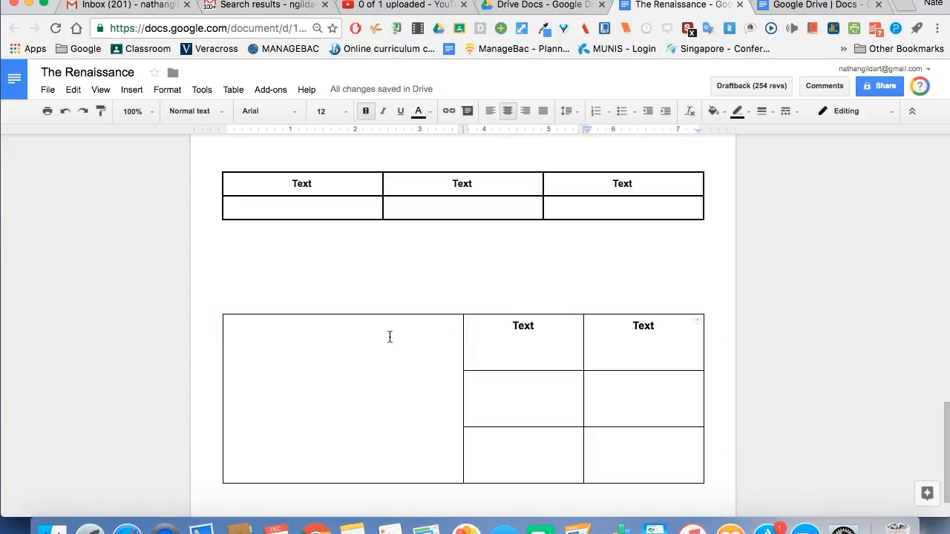
Try unmerging the large merged cell in the lower table, and restore it to its merged form
left_click(305, 383)
right_click(304, 382)
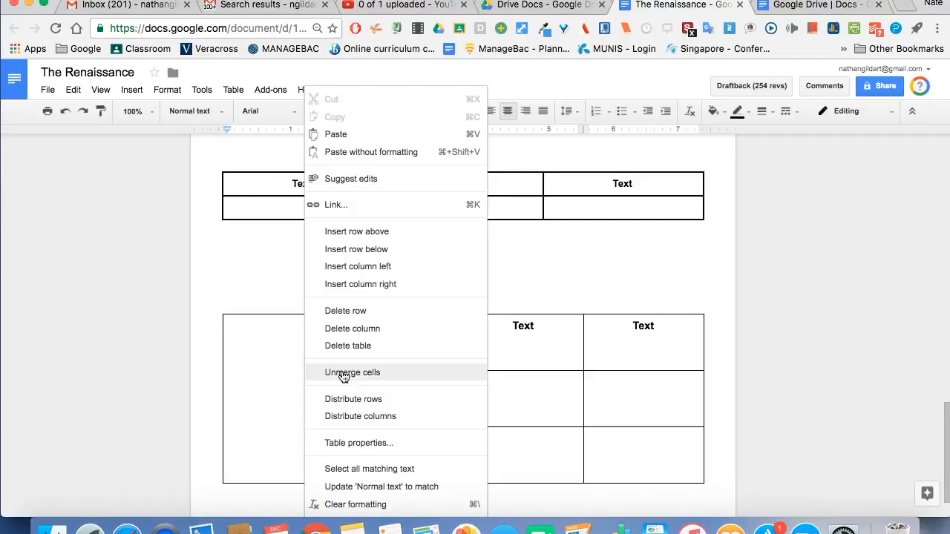
left_click(347, 373)
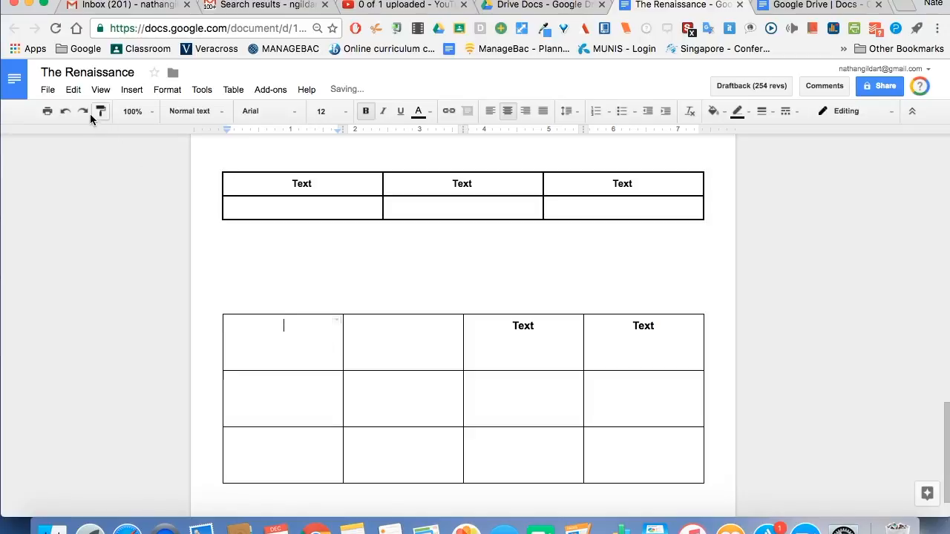
left_click(64, 111)
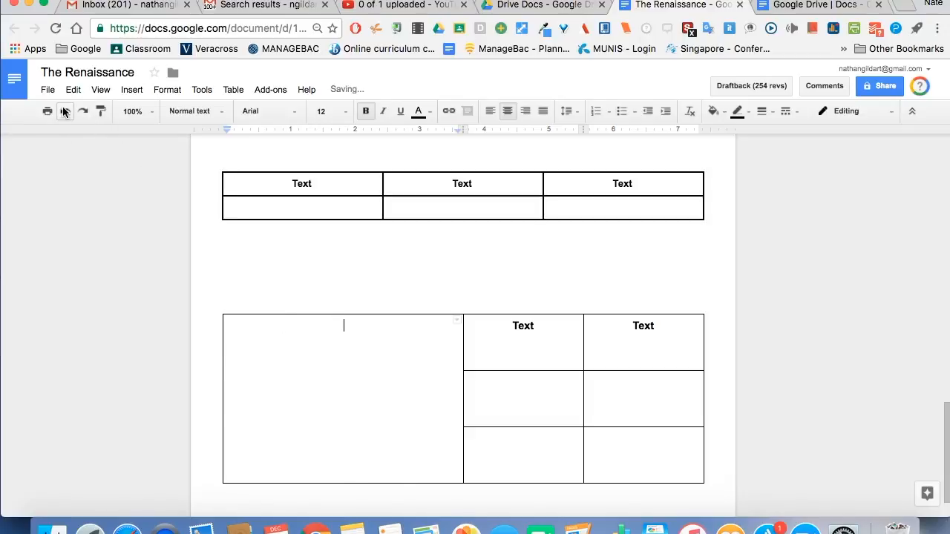
left_click(64, 111)
left_click(83, 111)
left_click(272, 329)
left_click(134, 92)
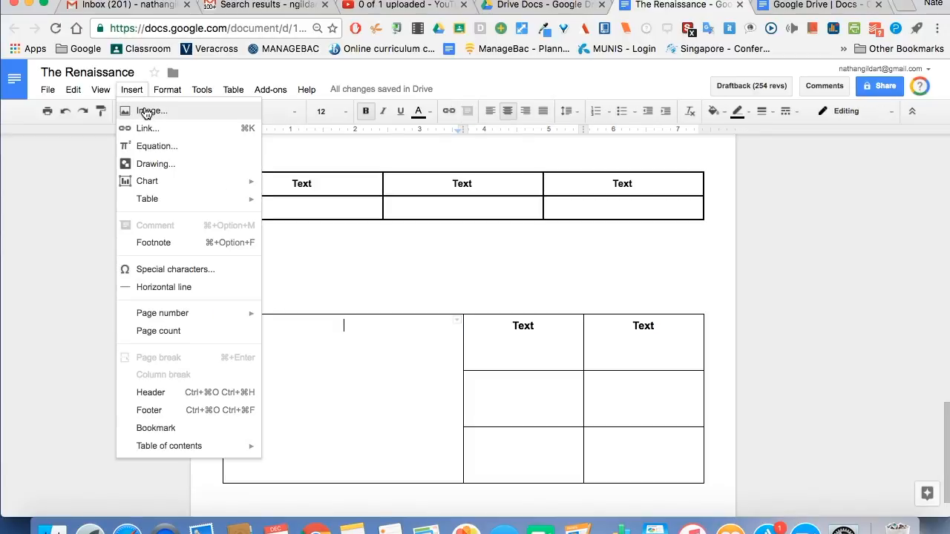
left_click(146, 111)
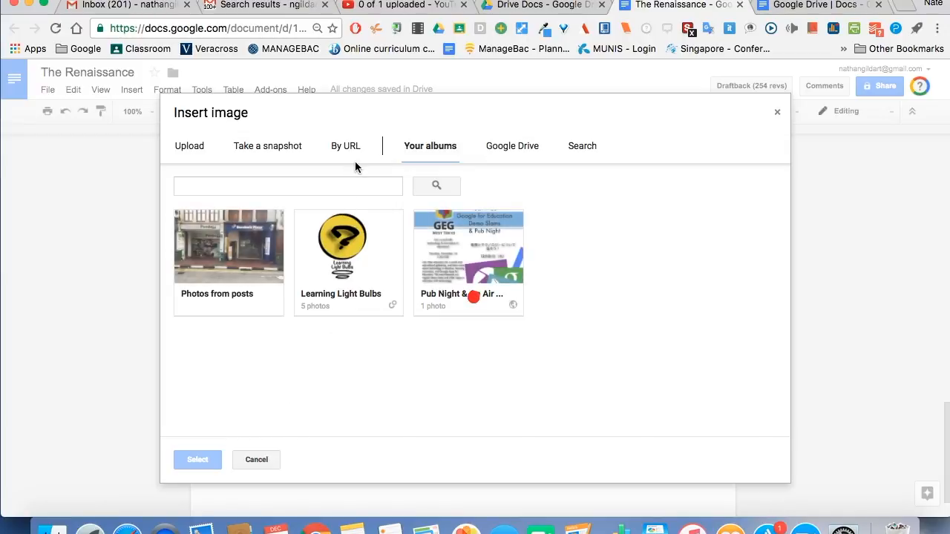
left_click(345, 146)
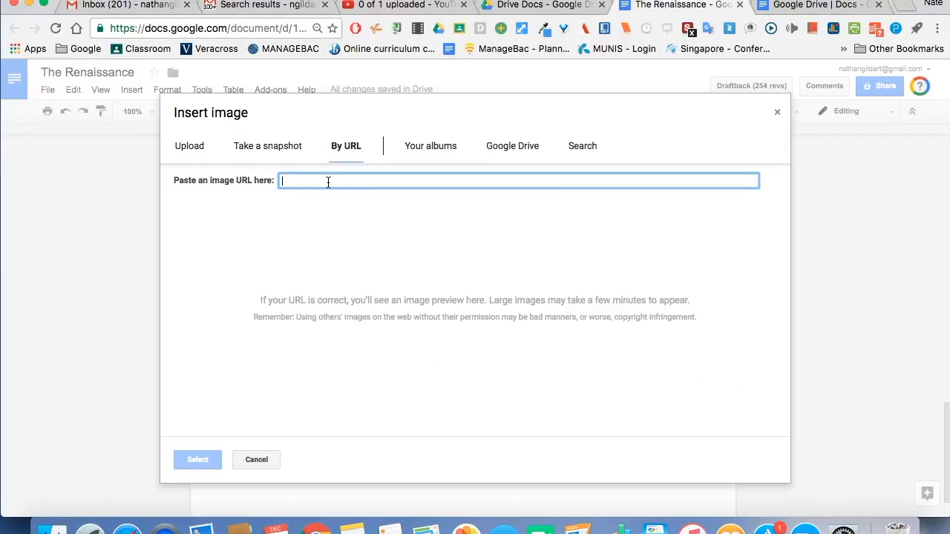
key("ctrl+v")
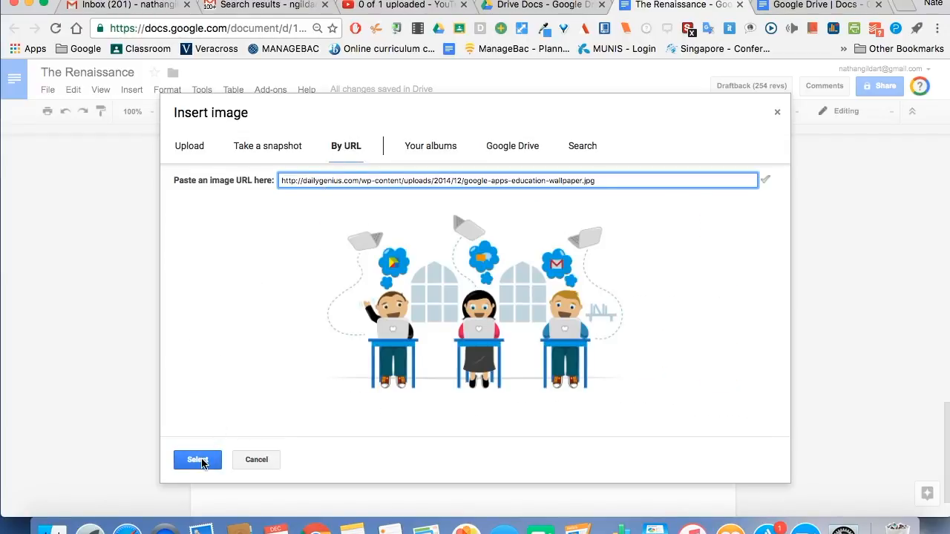
left_click(197, 460)
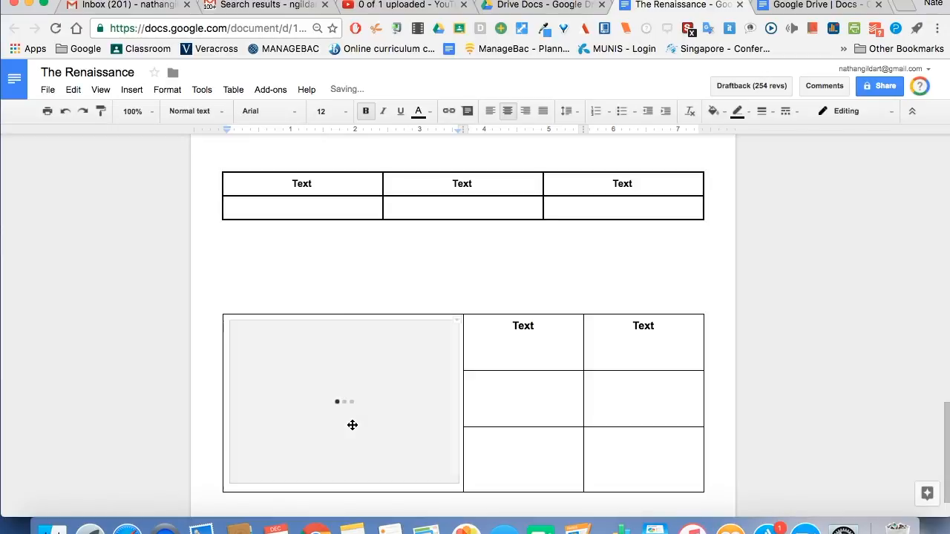
Add a thick black border around the image in the lower table's merged cell
left_click(353, 426)
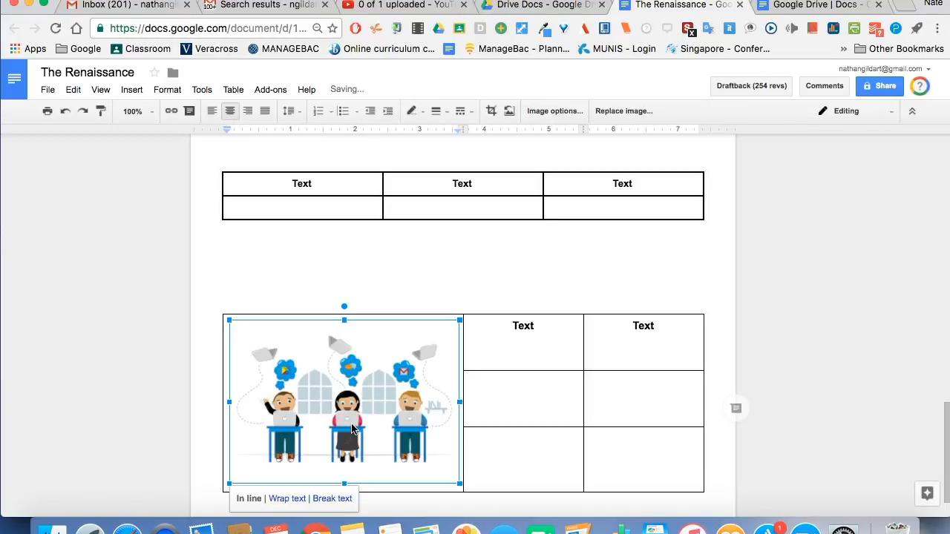
left_click(437, 113)
left_click(452, 169)
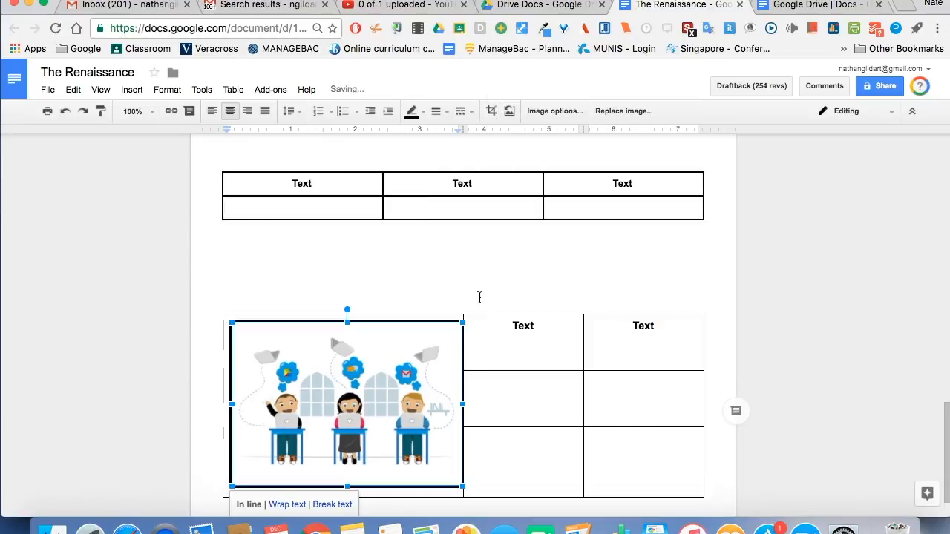
left_click(483, 334)
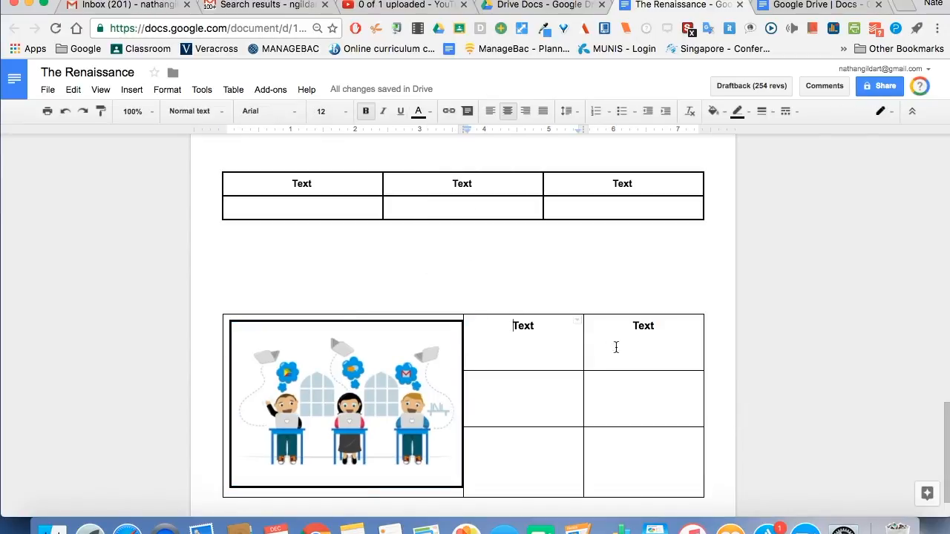
left_click(544, 392)
left_click(598, 397)
left_click(516, 447)
left_click(629, 457)
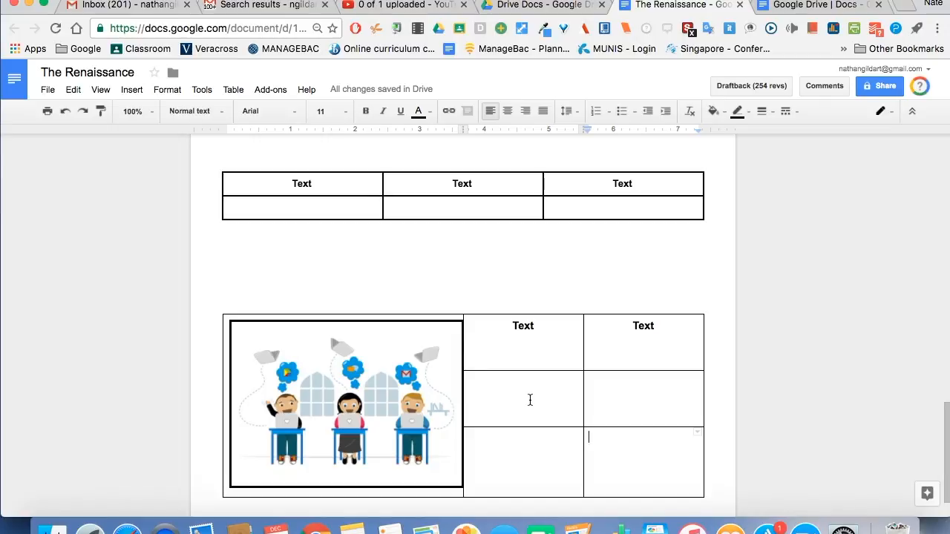
Set the border color of the six cells beside the image in the lower table to white
left_click_drag(510, 332, 611, 467)
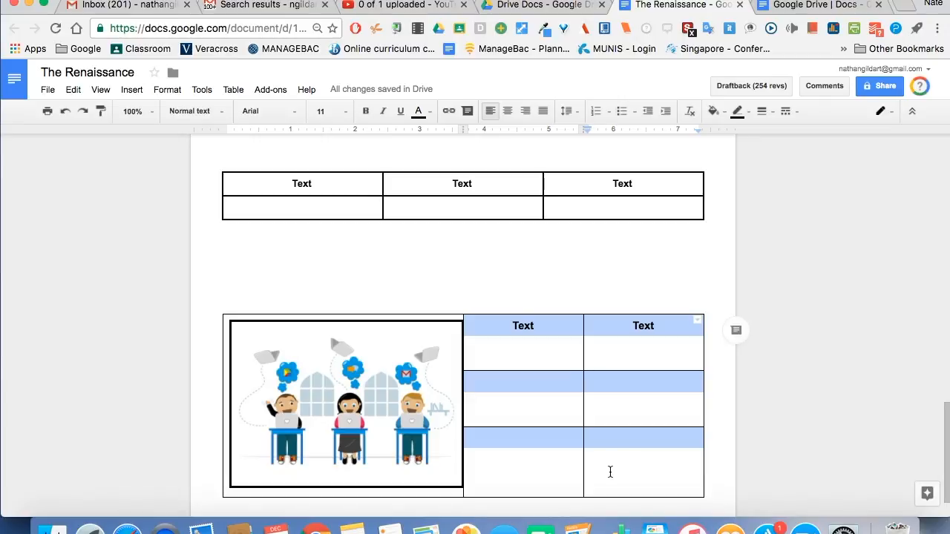
left_click(743, 117)
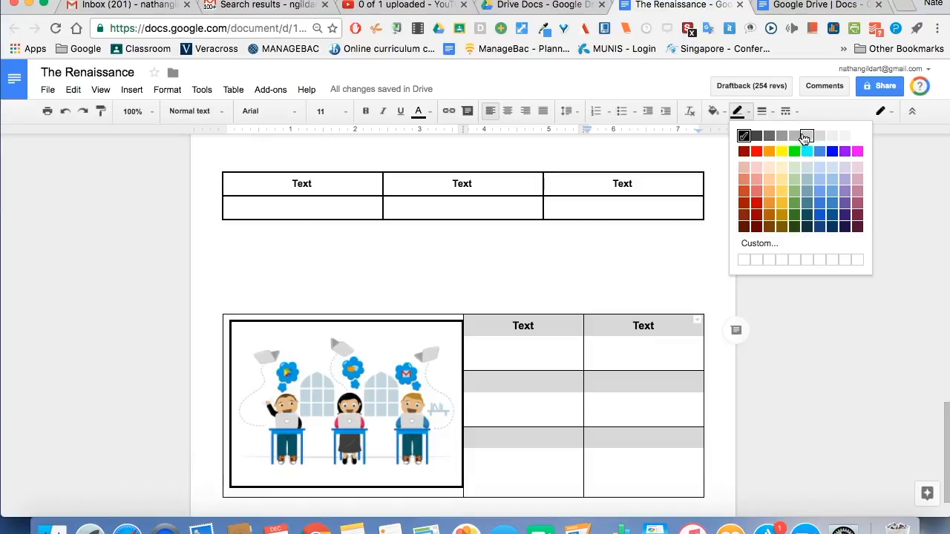
left_click(856, 136)
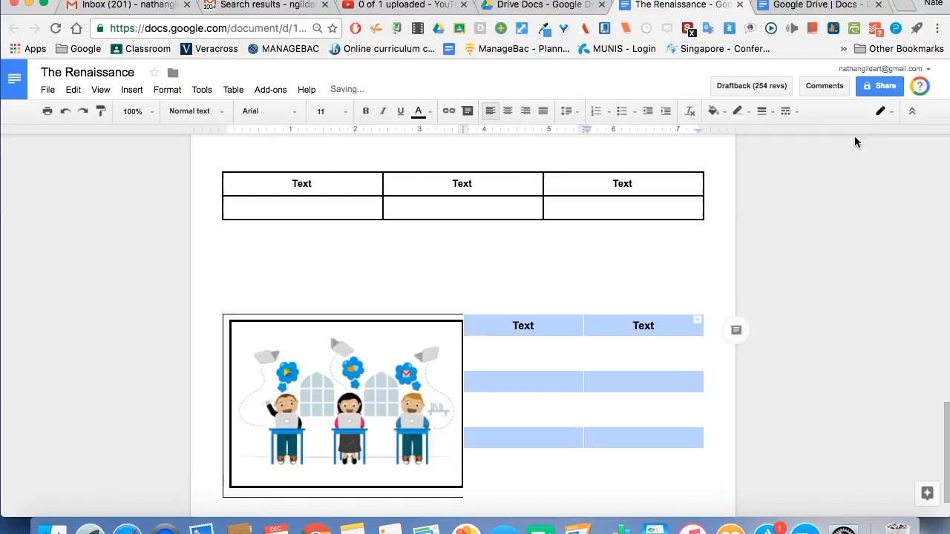
left_click(594, 289)
left_click(527, 357)
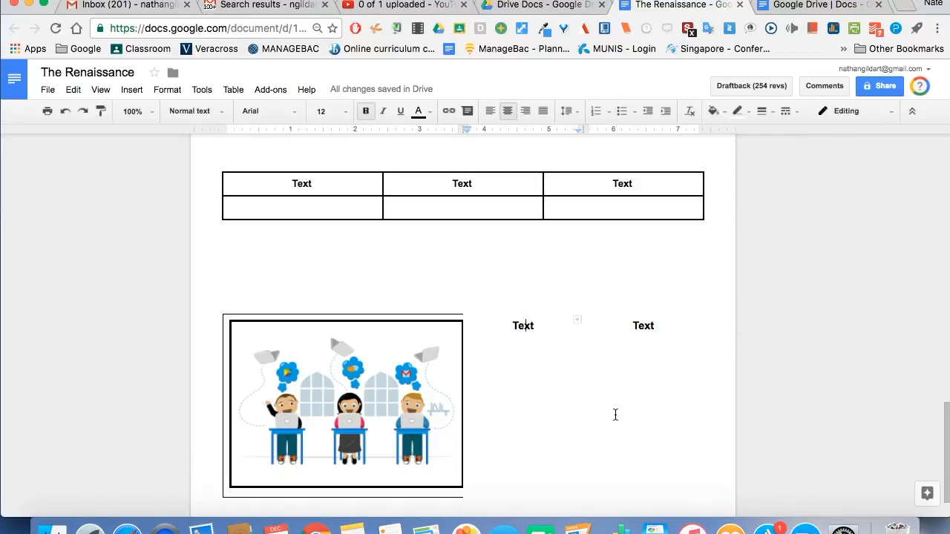